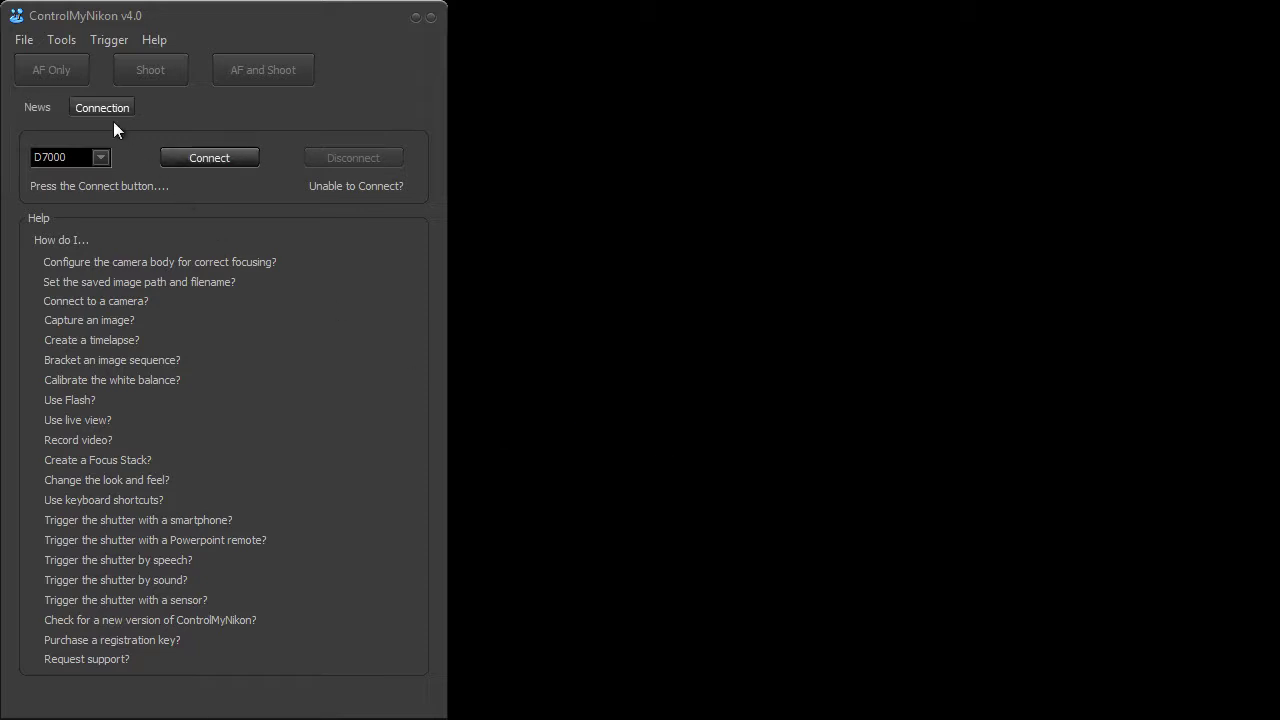
Open Trigger > Keyboard Shortcuts and give Connect the shortcut C
{"action": "left_click", "coordinate": [121, 38]}
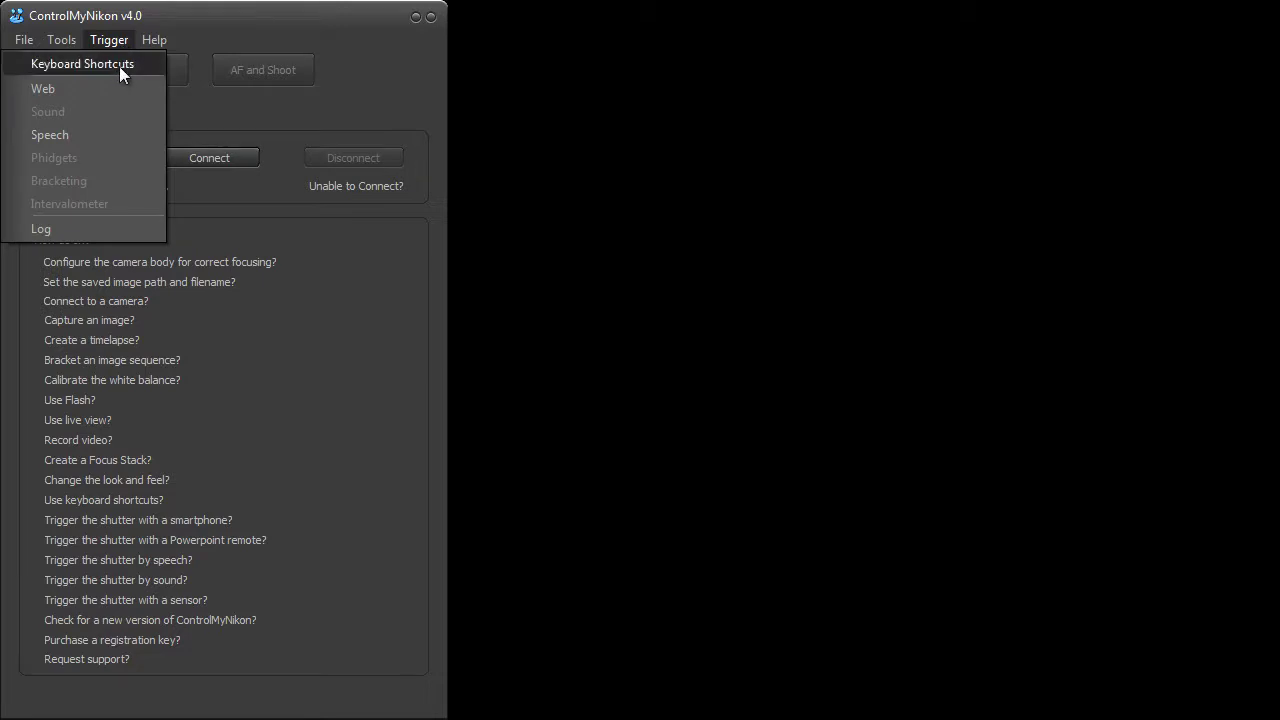
{"action": "left_click", "coordinate": [119, 66]}
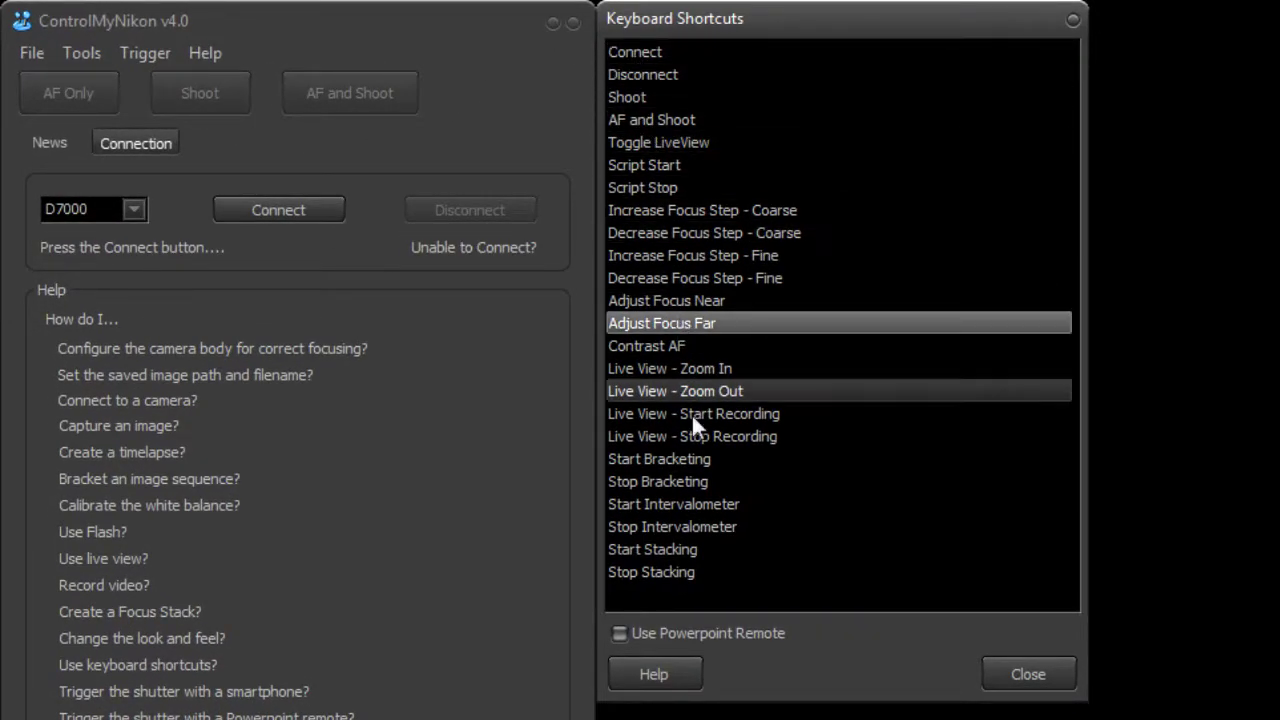
{"action": "left_click", "coordinate": [690, 459]}
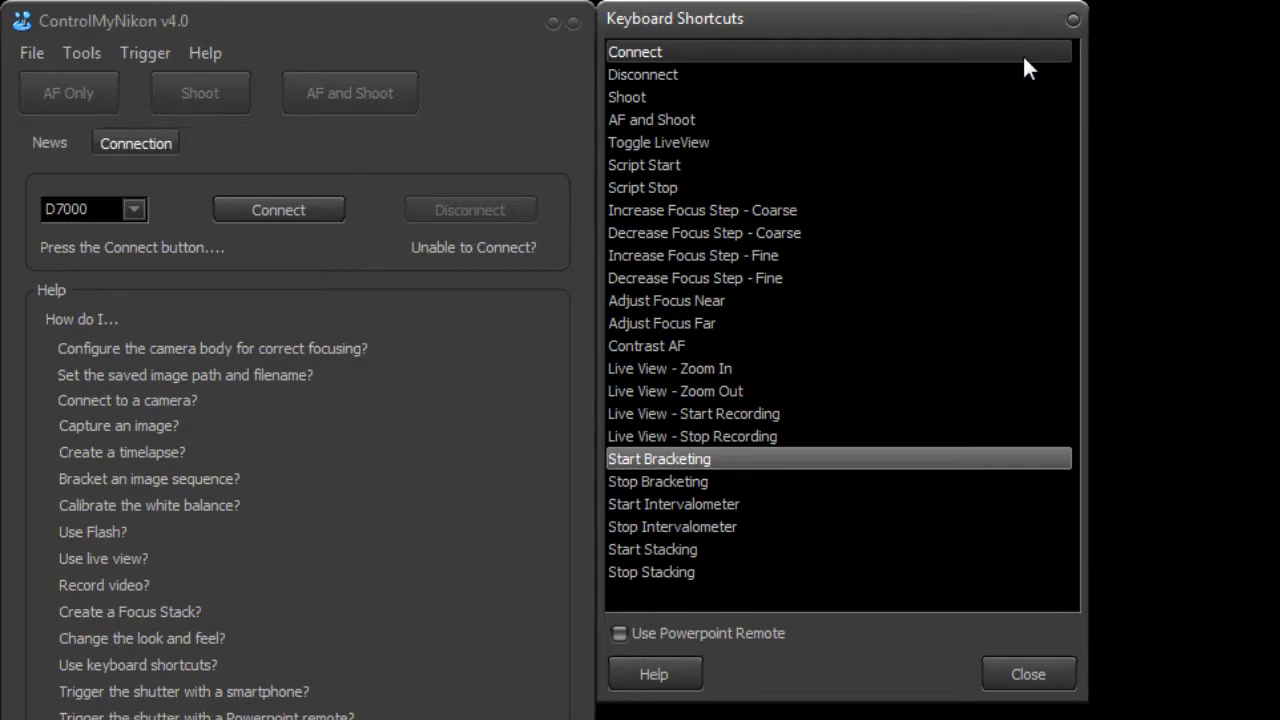
{"action": "left_click", "coordinate": [1022, 74]}
{"action": "left_click", "coordinate": [1018, 97]}
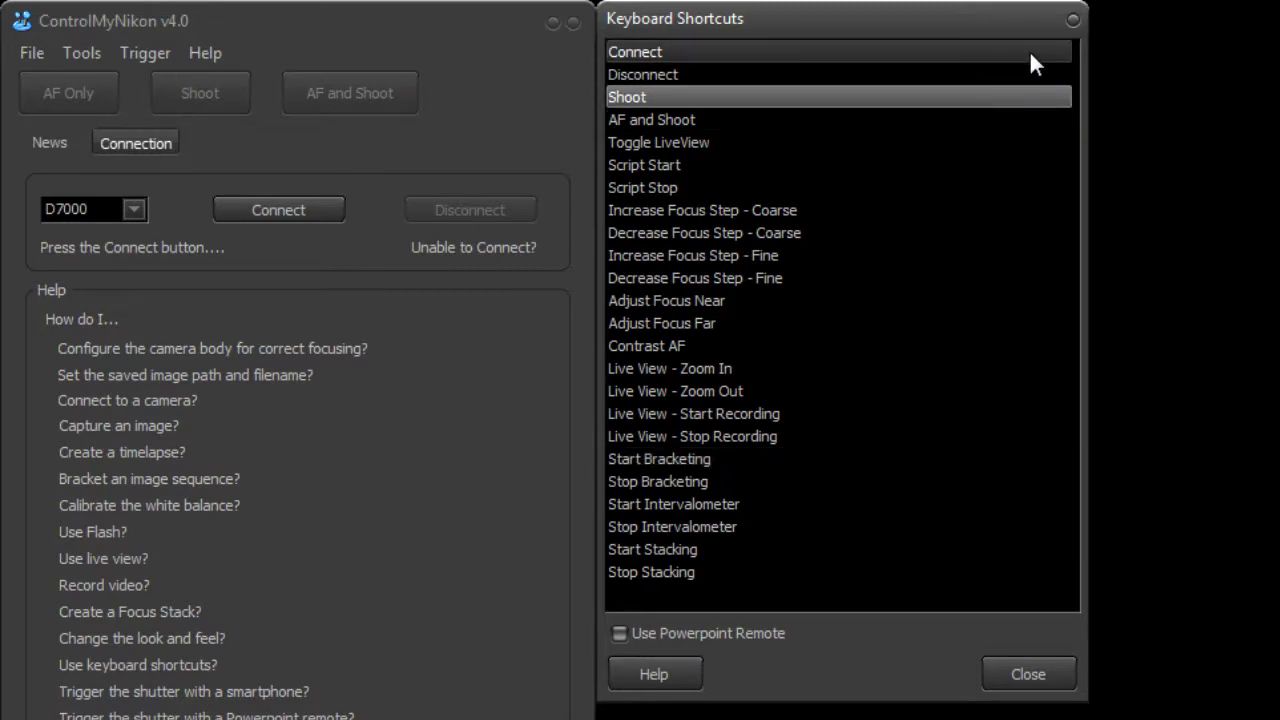
{"action": "left_click", "coordinate": [1030, 55]}
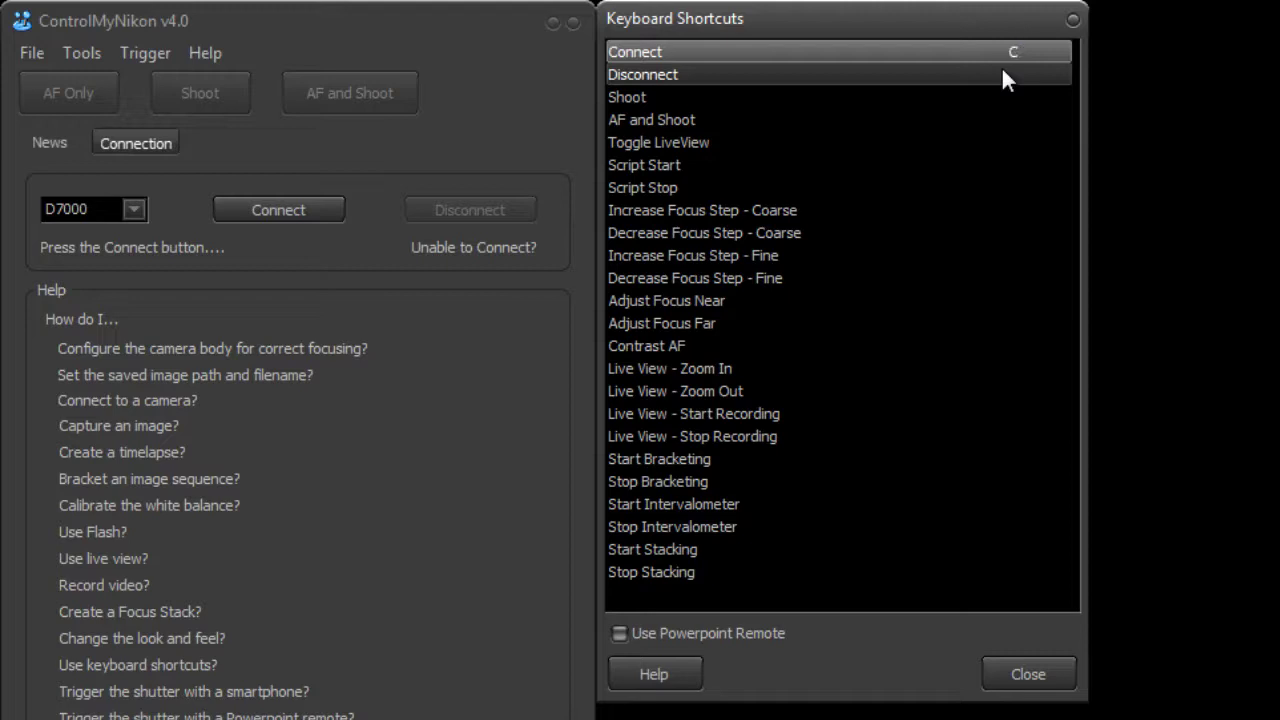
Assign D to Disconnect and Space (SPC) to Shoot
{"action": "left_click", "coordinate": [1020, 70]}
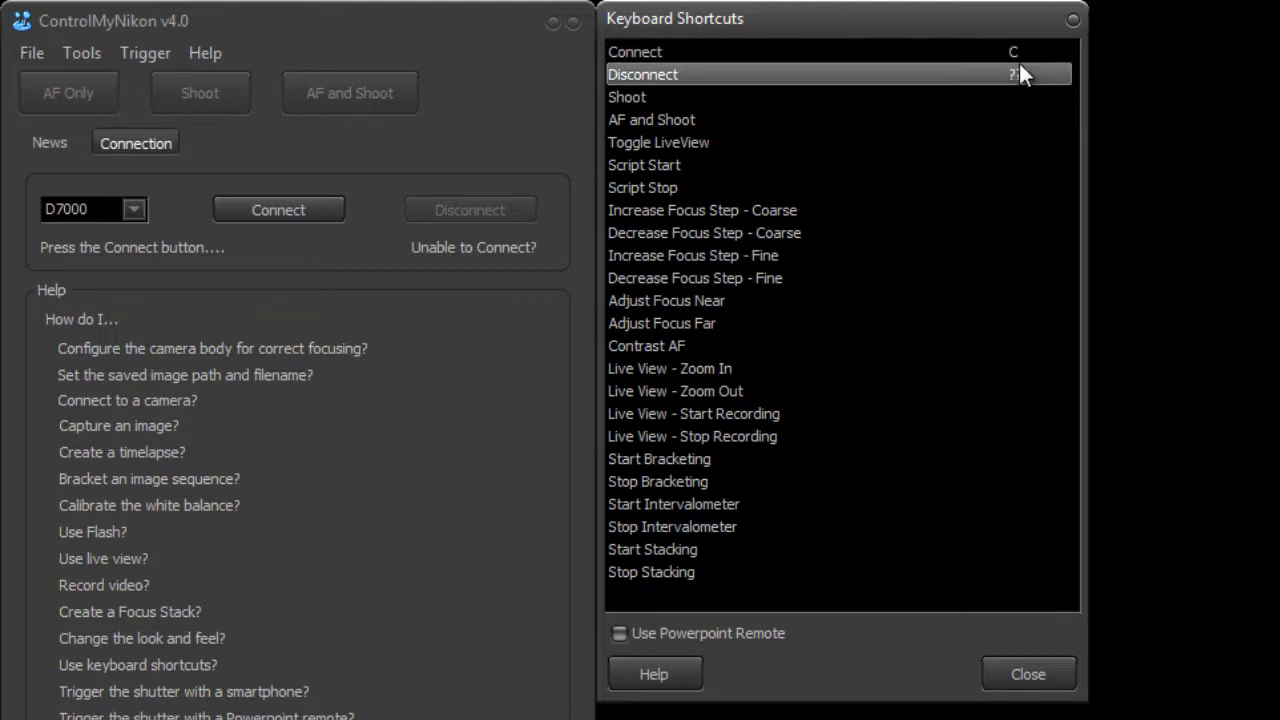
{"action": "key", "text": "d"}
{"action": "left_click", "coordinate": [1008, 100]}
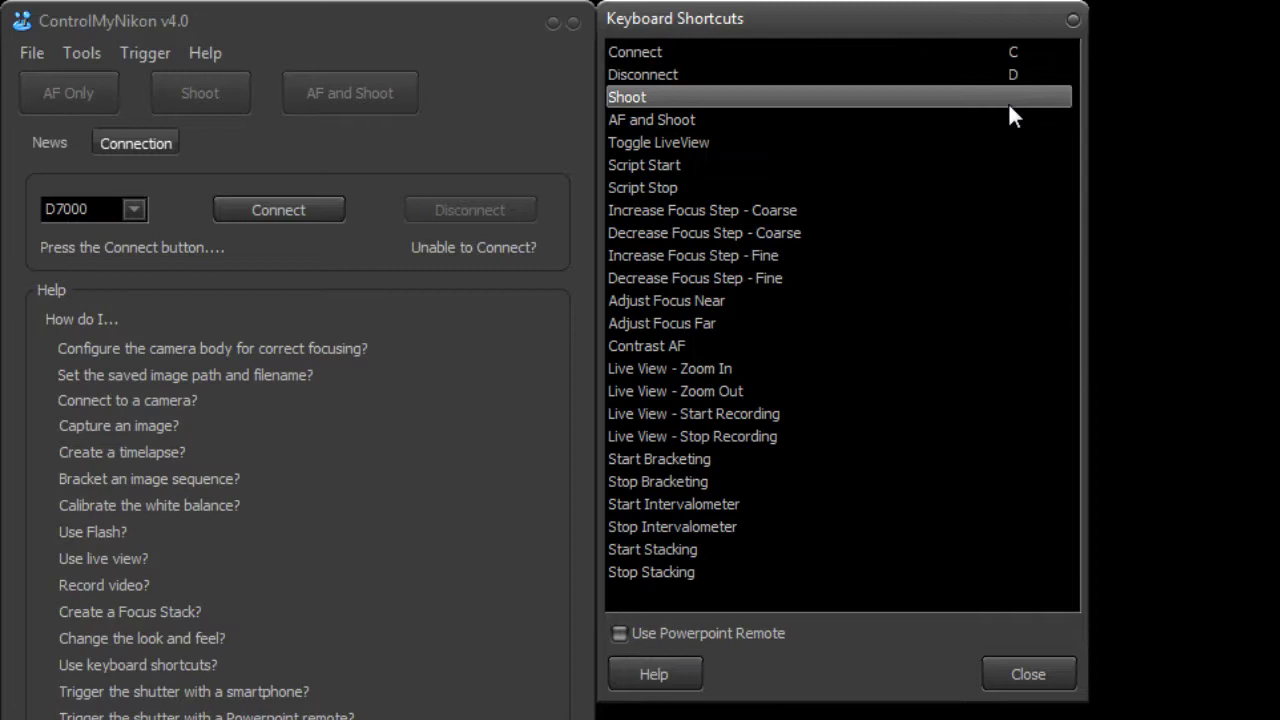
{"action": "key", "text": "space"}
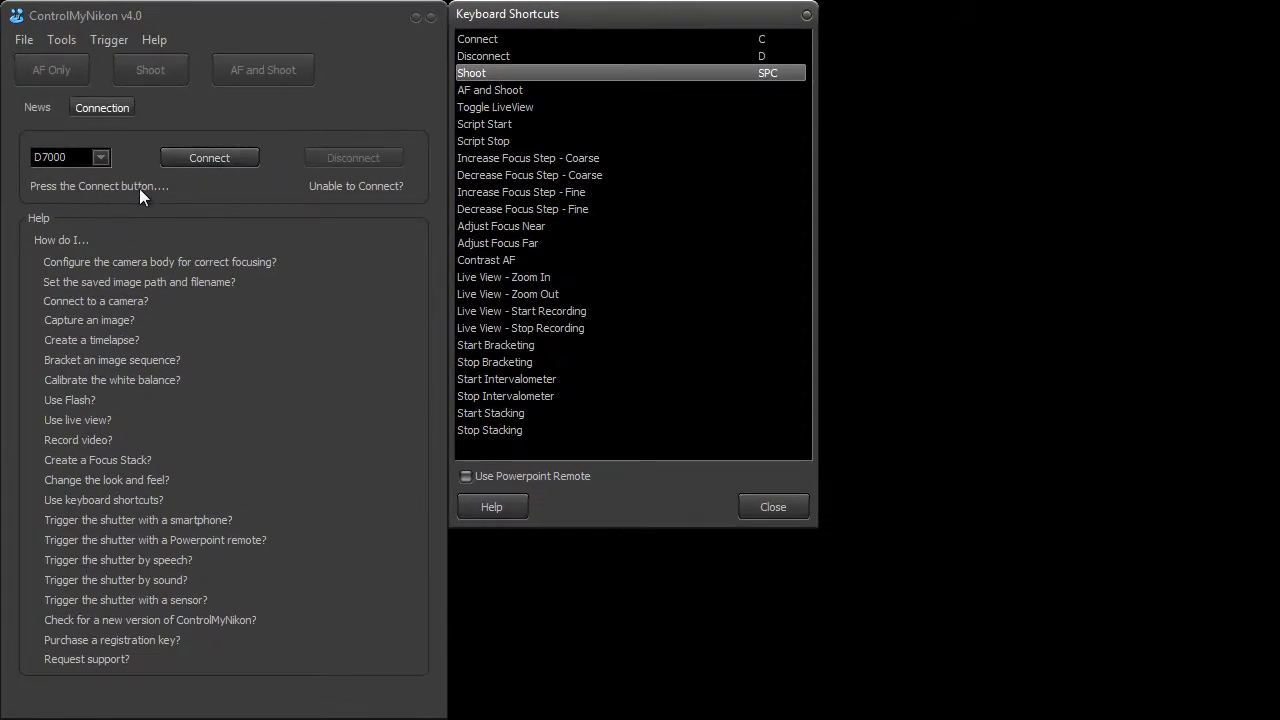
Connect the D7000 with C, disconnect with D, reconnect with C, and shoot with Space
{"action": "key", "text": "c"}
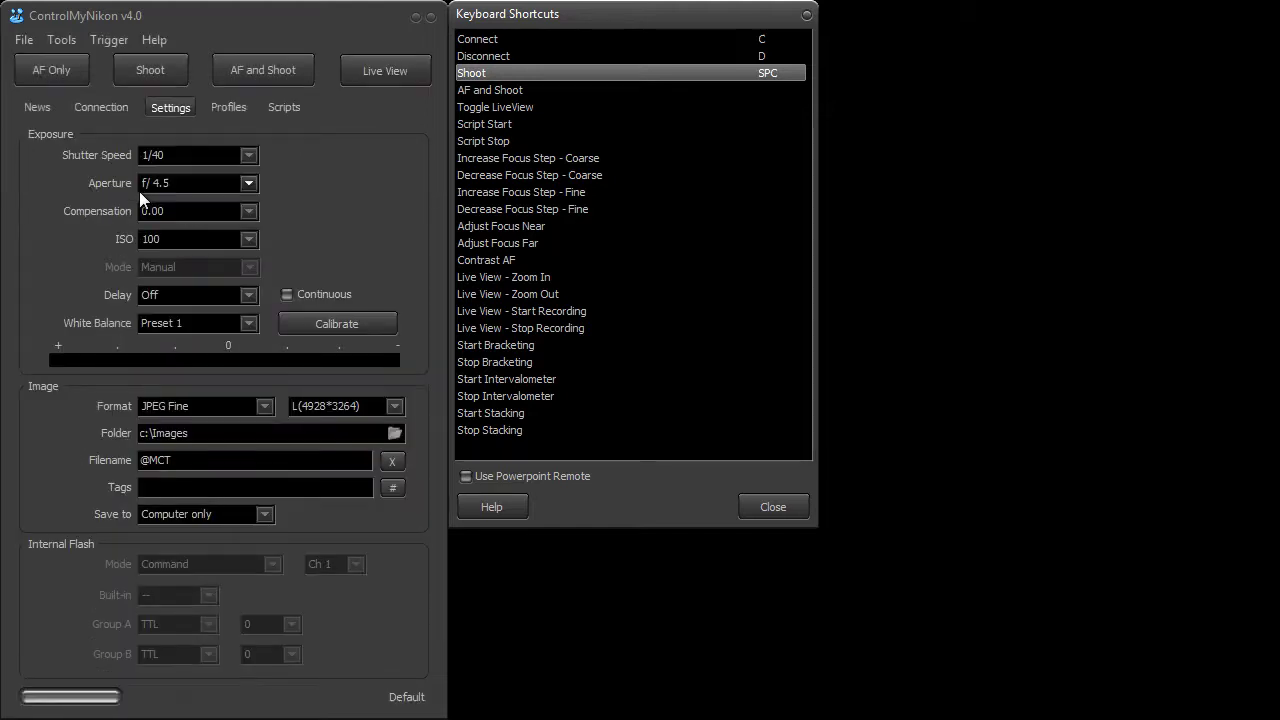
{"action": "key", "text": "d"}
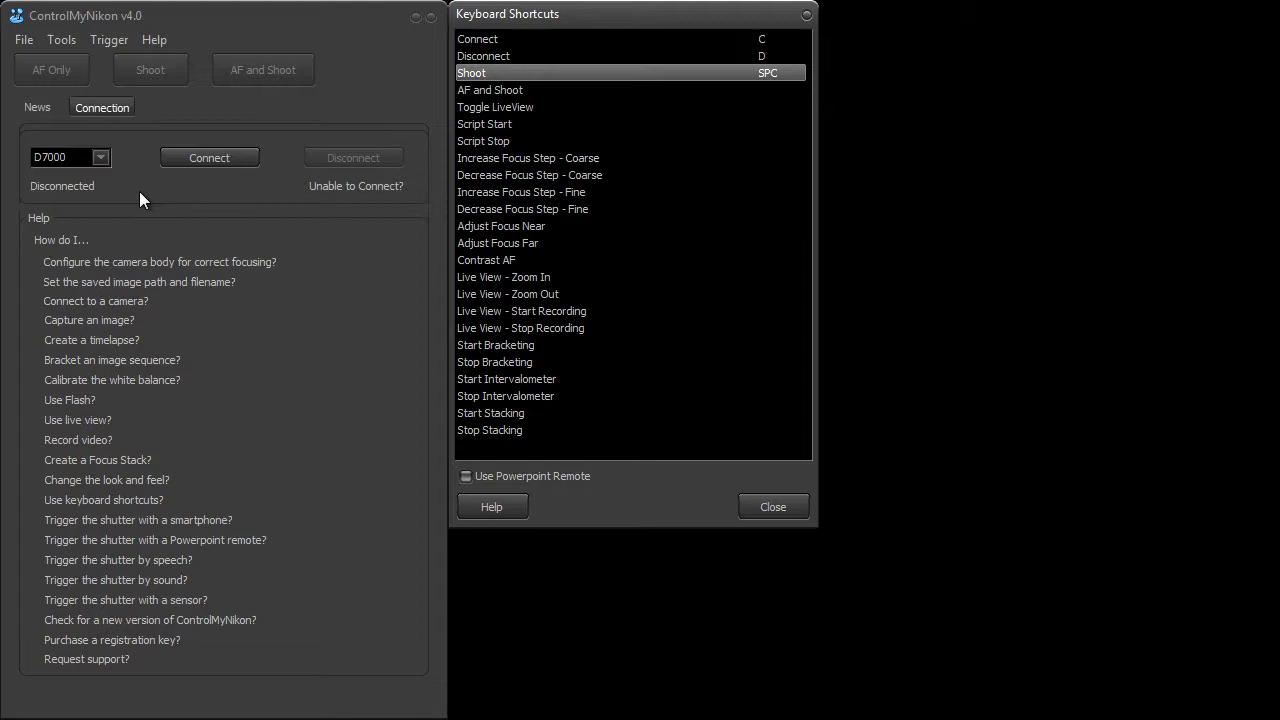
{"action": "key", "text": "c"}
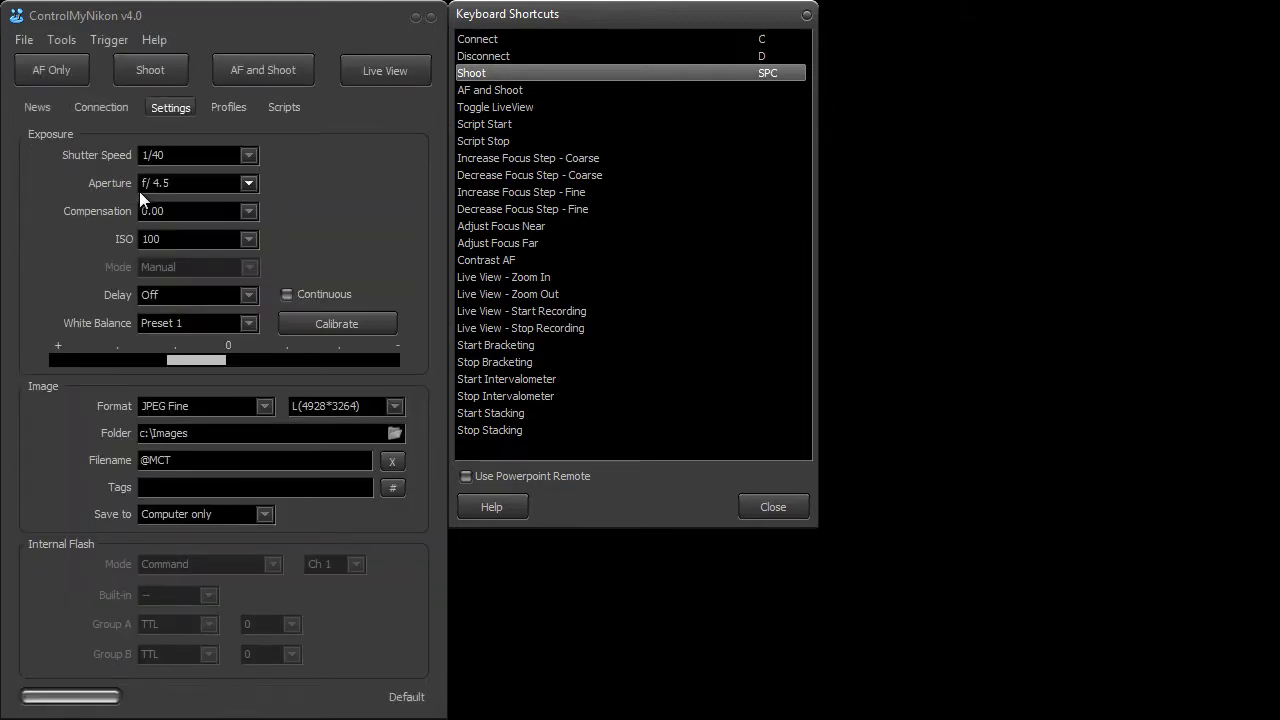
{"action": "key", "text": "space"}
{"action": "key", "text": "space"}
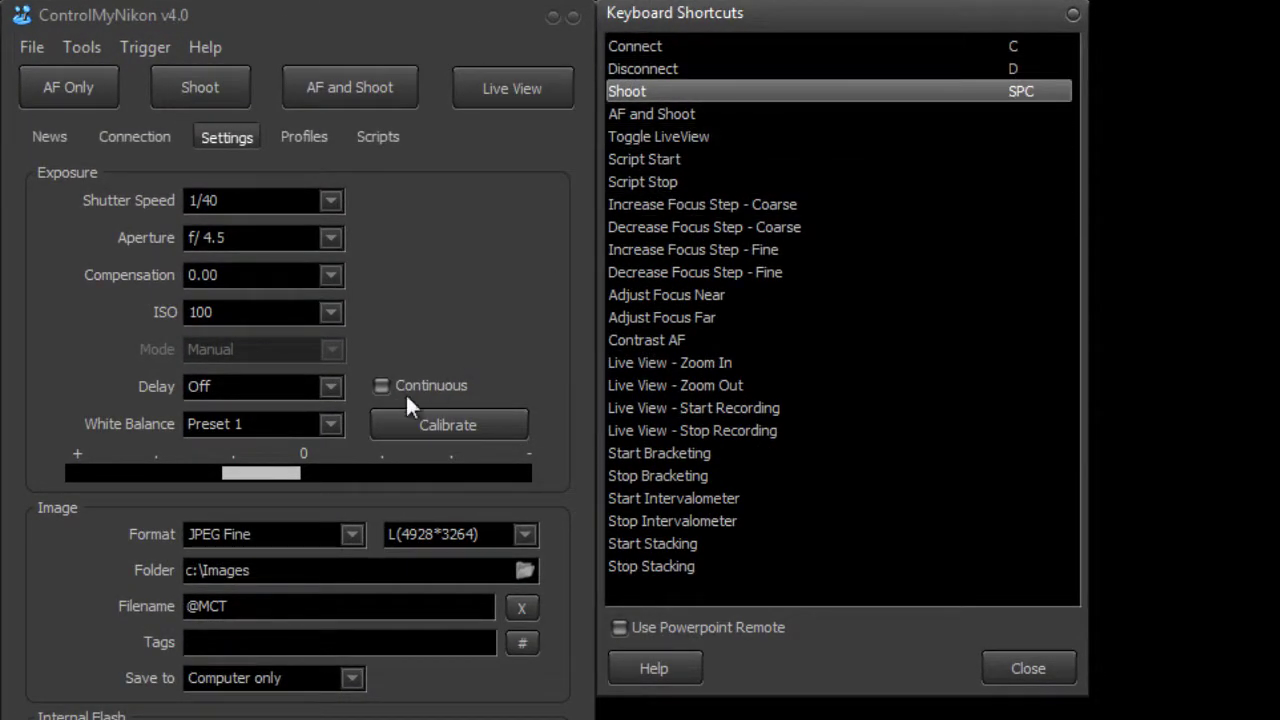
{"action": "left_click", "coordinate": [283, 608]}
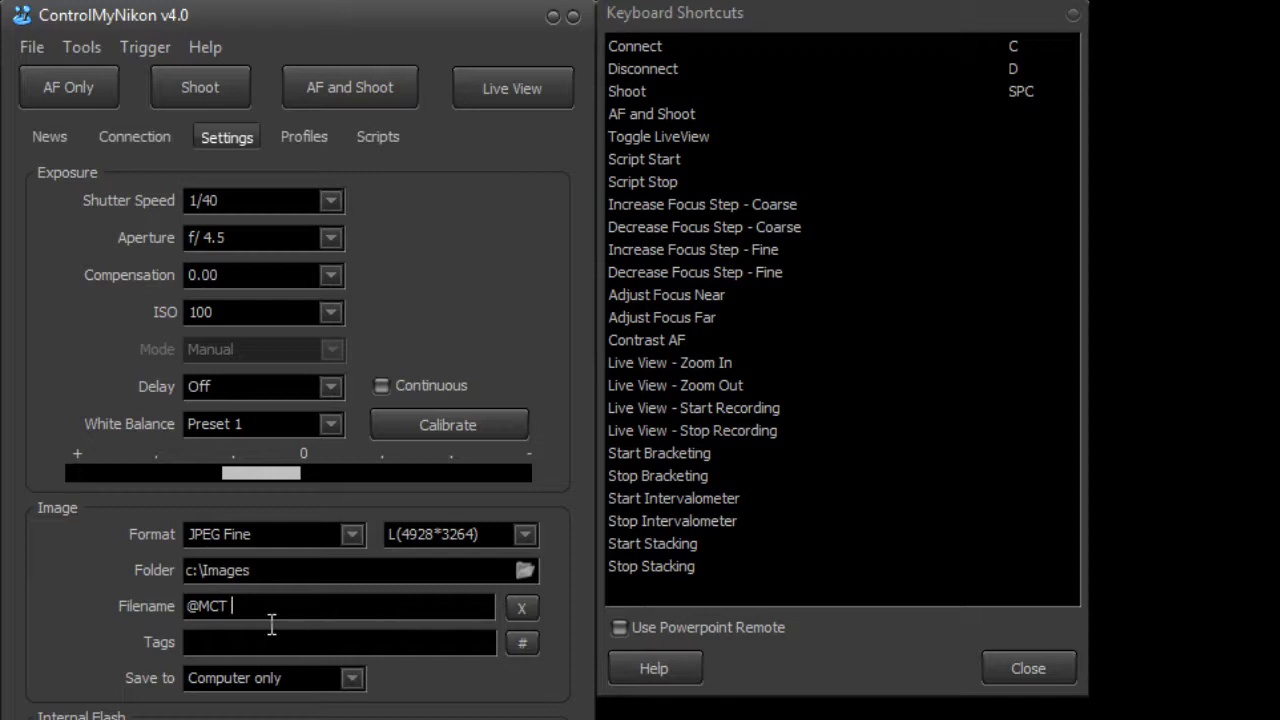
{"action": "left_click", "coordinate": [286, 568]}
{"action": "left_click", "coordinate": [314, 569]}
{"action": "key", "text": "Tab"}
{"action": "key", "text": "Tab"}
{"action": "key", "text": "Tab"}
{"action": "key", "text": "Tab"}
{"action": "key", "text": "Tab"}
{"action": "left_click", "coordinate": [771, 28]}
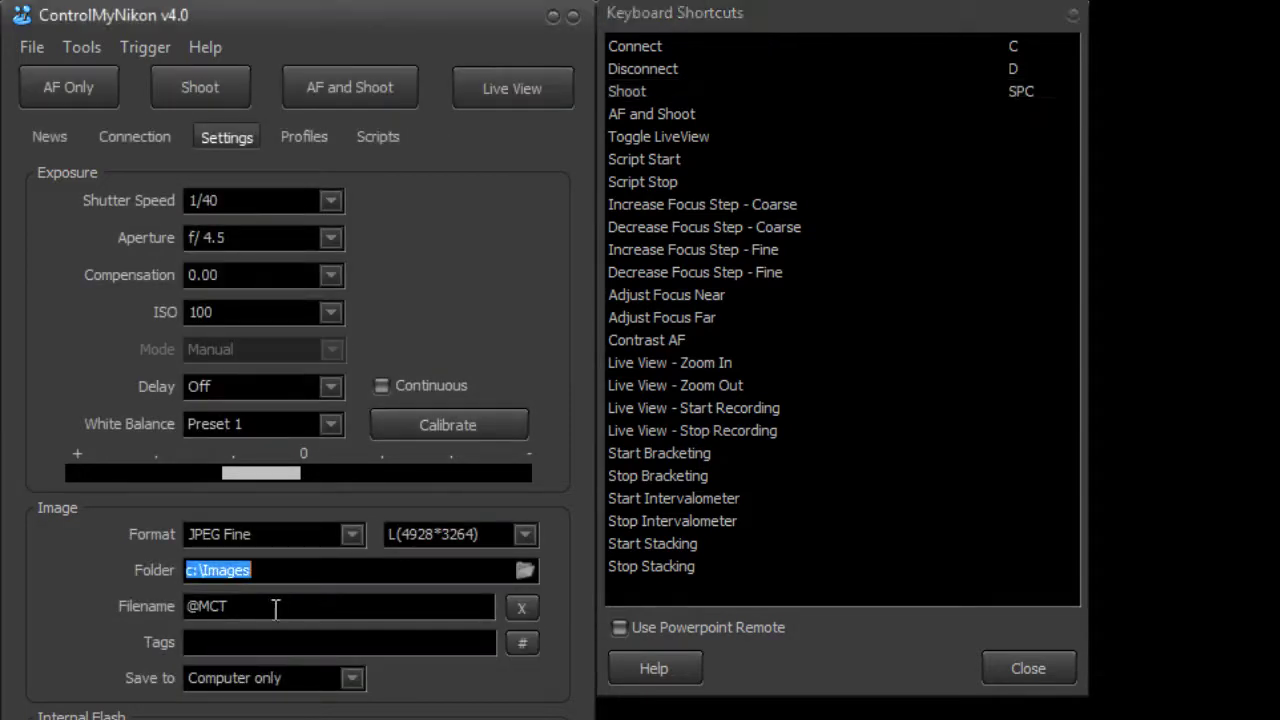
{"action": "left_click", "coordinate": [400, 603]}
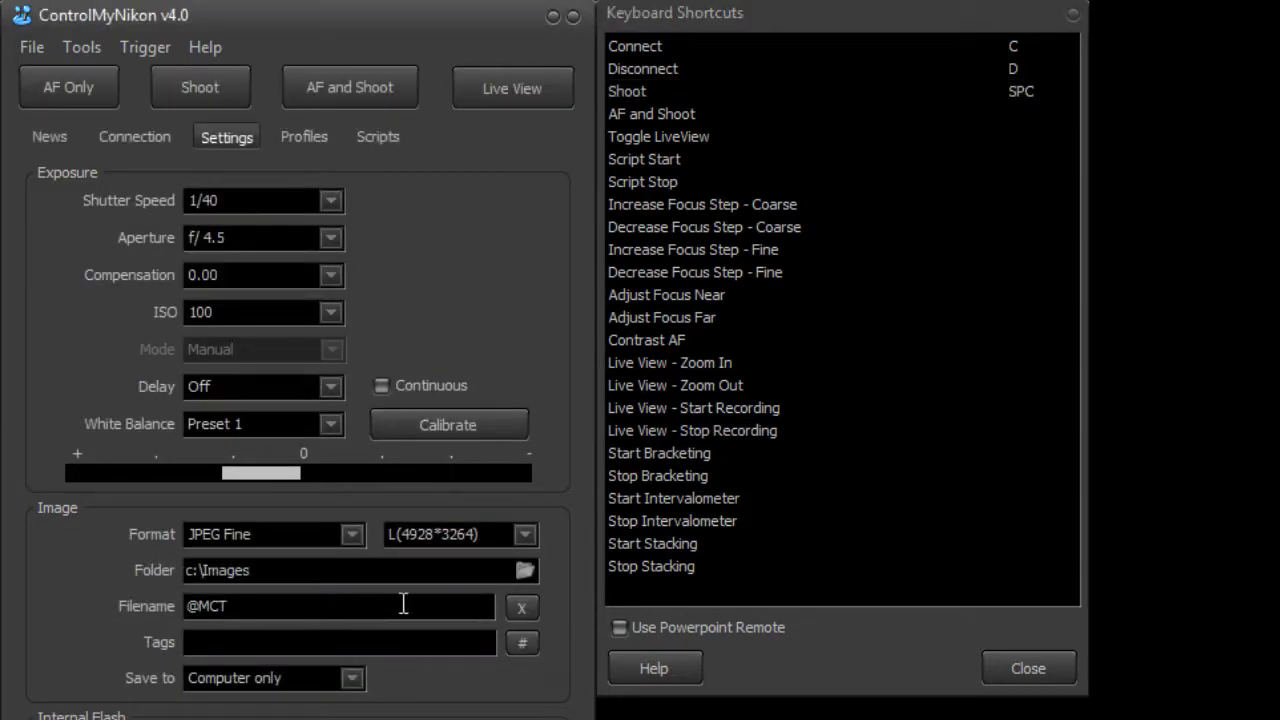
{"action": "left_click", "coordinate": [299, 568]}
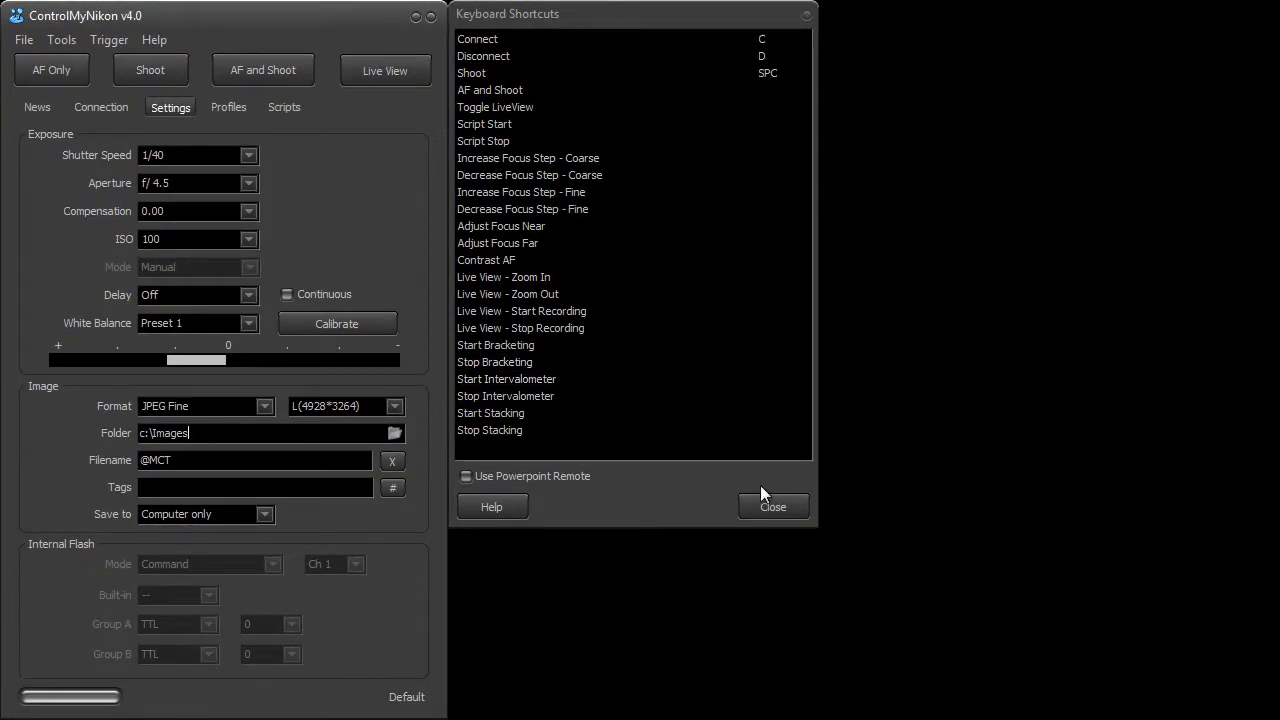
Start an enlarged Live View and Contrast-AF focus on the glass tip above the radiometer's vanes
{"action": "left_click", "coordinate": [385, 71]}
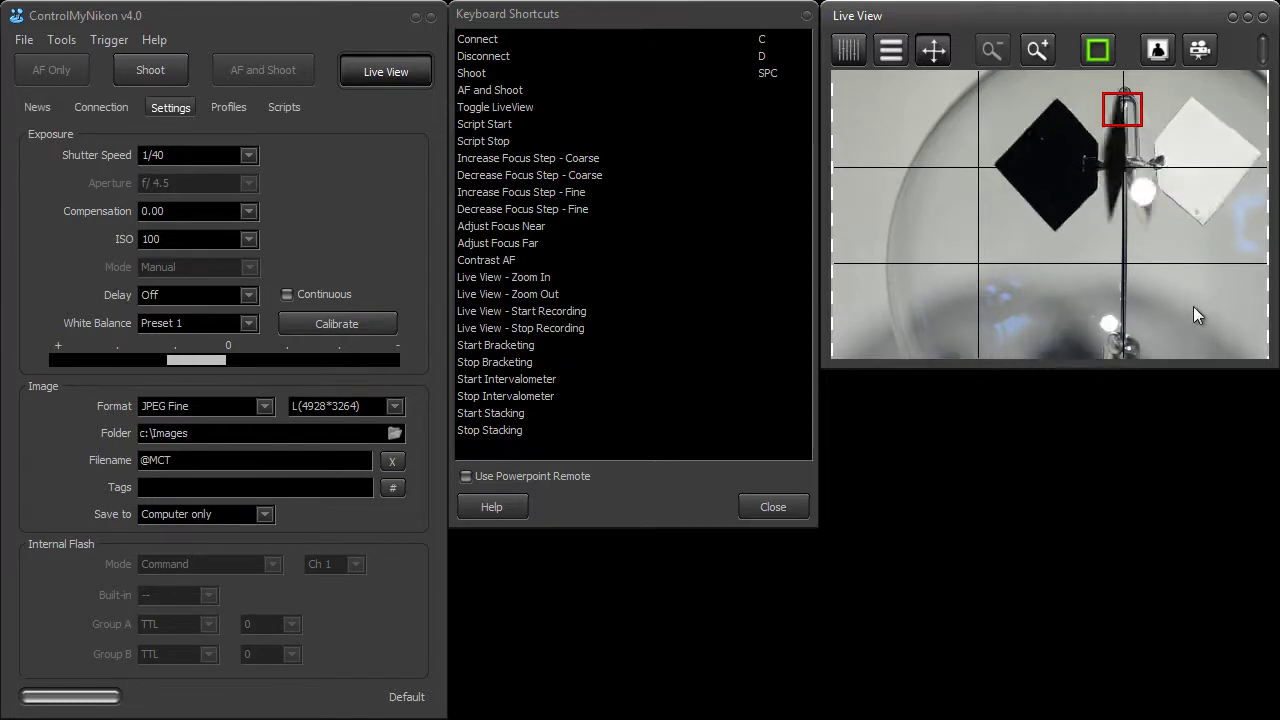
{"action": "left_click_drag", "start_coordinate": [1096, 28], "coordinate": [730, 28]}
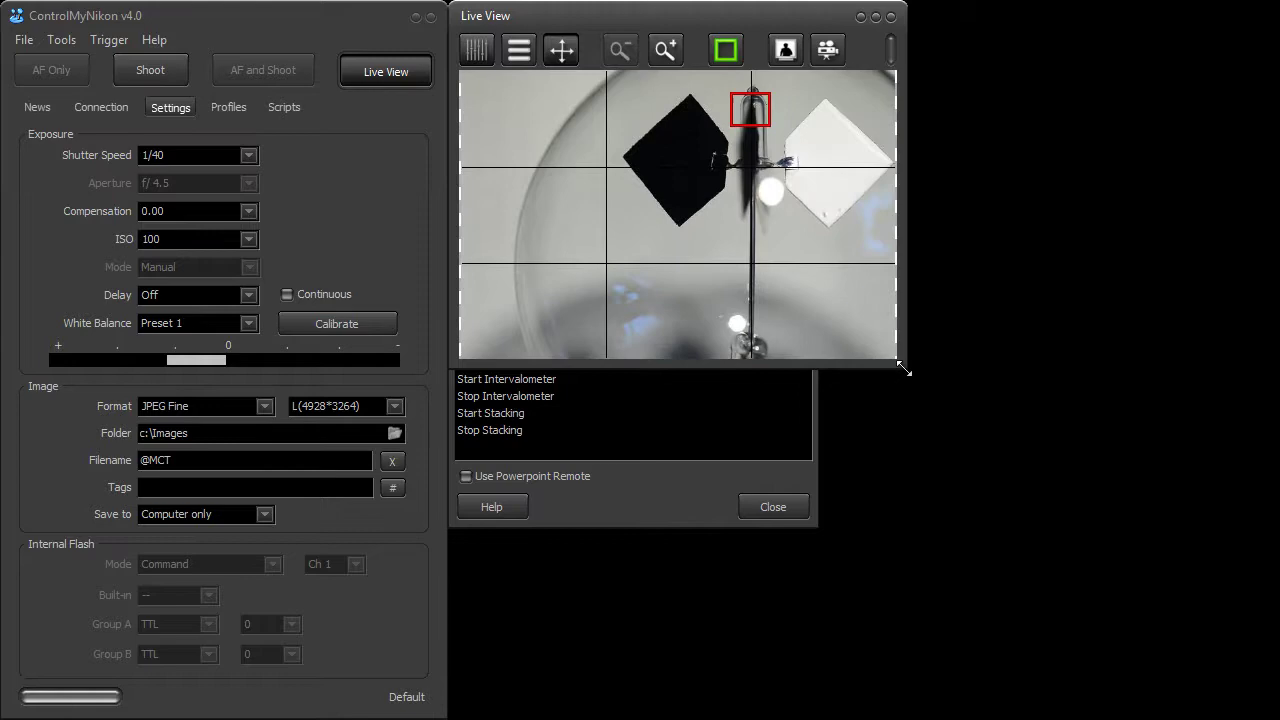
{"action": "left_click_drag", "start_coordinate": [906, 367], "coordinate": [1265, 714]}
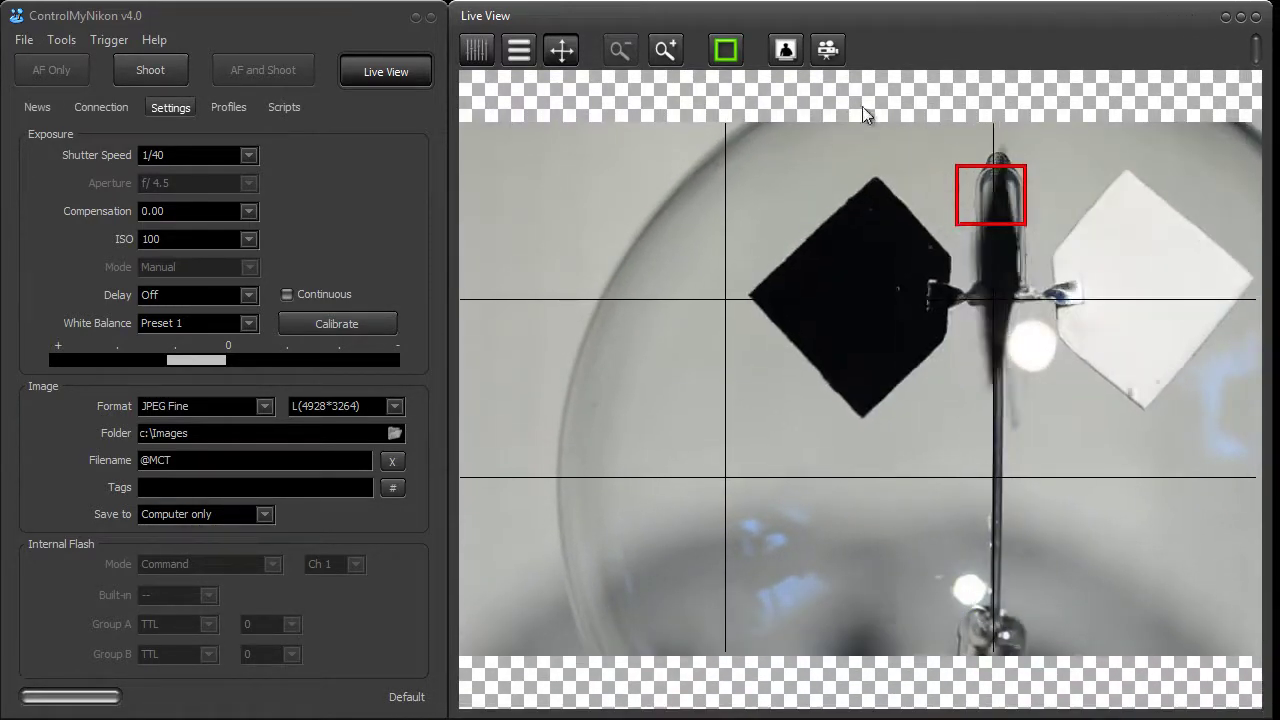
{"action": "left_click", "coordinate": [724, 54]}
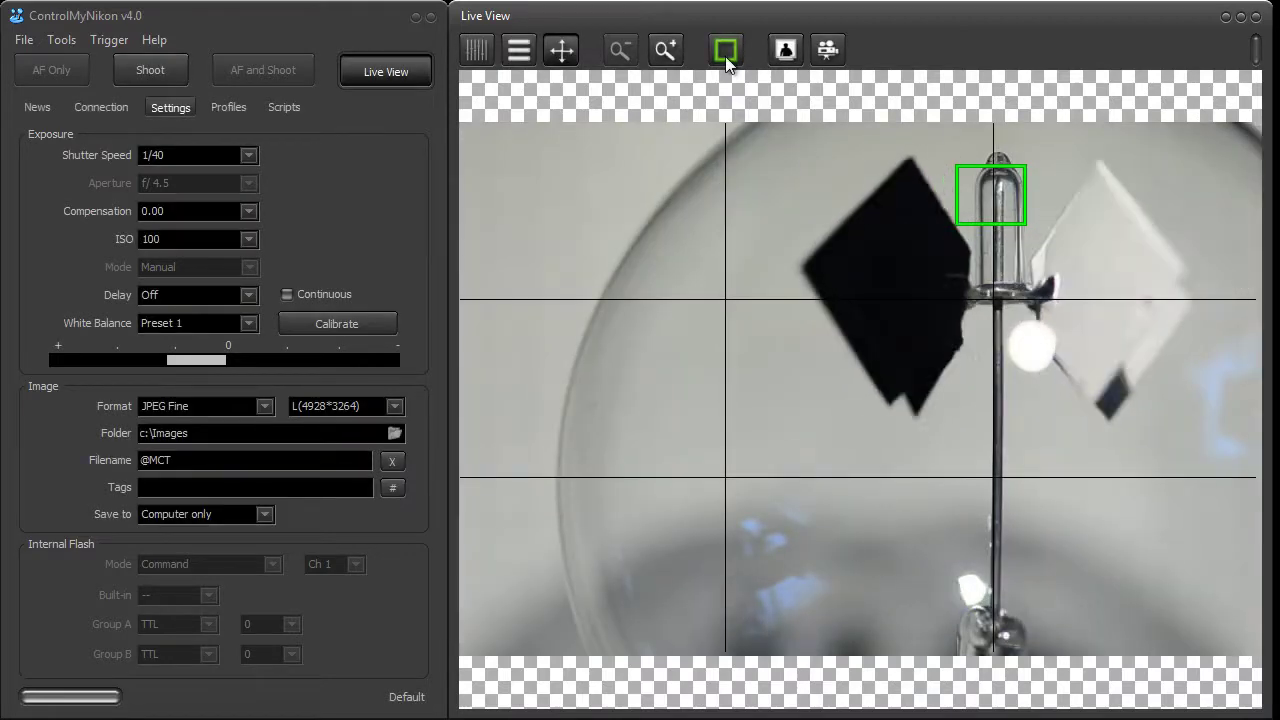
{"action": "left_click_drag", "start_coordinate": [640, 25], "coordinate": [640, 358]}
Assign F as the Contrast AF shortcut
{"action": "left_click", "coordinate": [503, 267]}
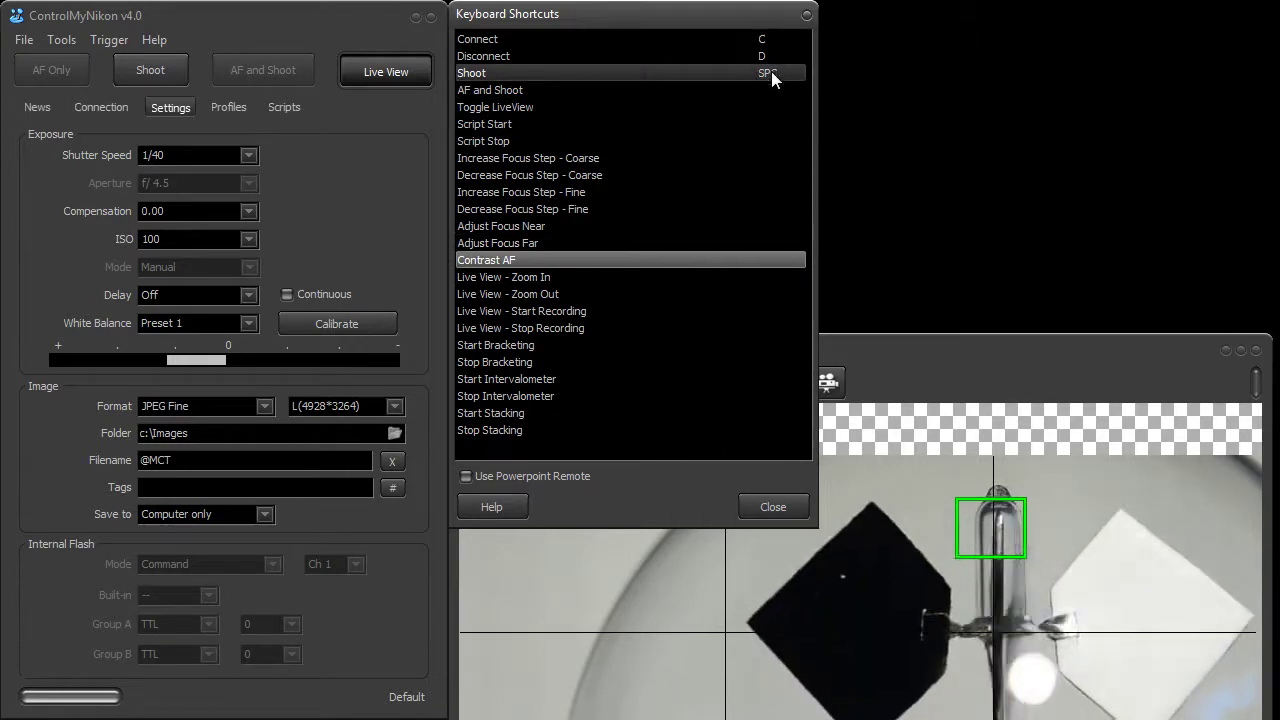
{"action": "left_click", "coordinate": [718, 264]}
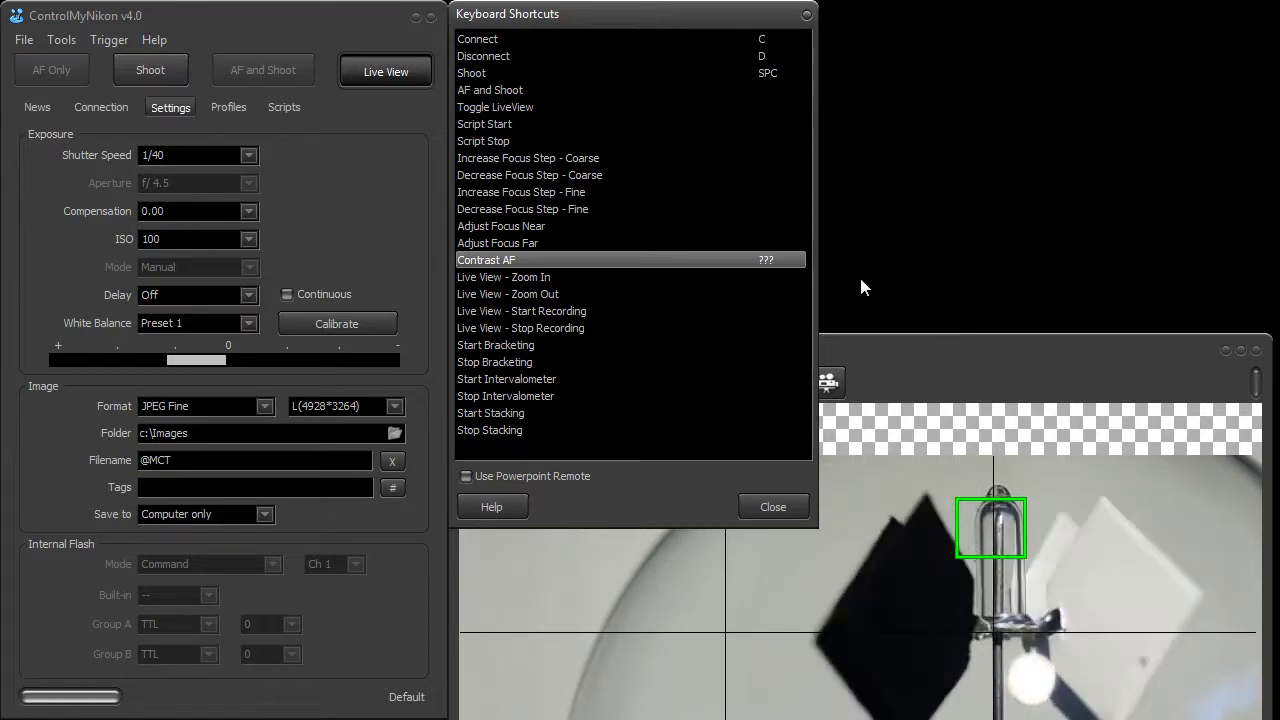
{"action": "key", "text": "f"}
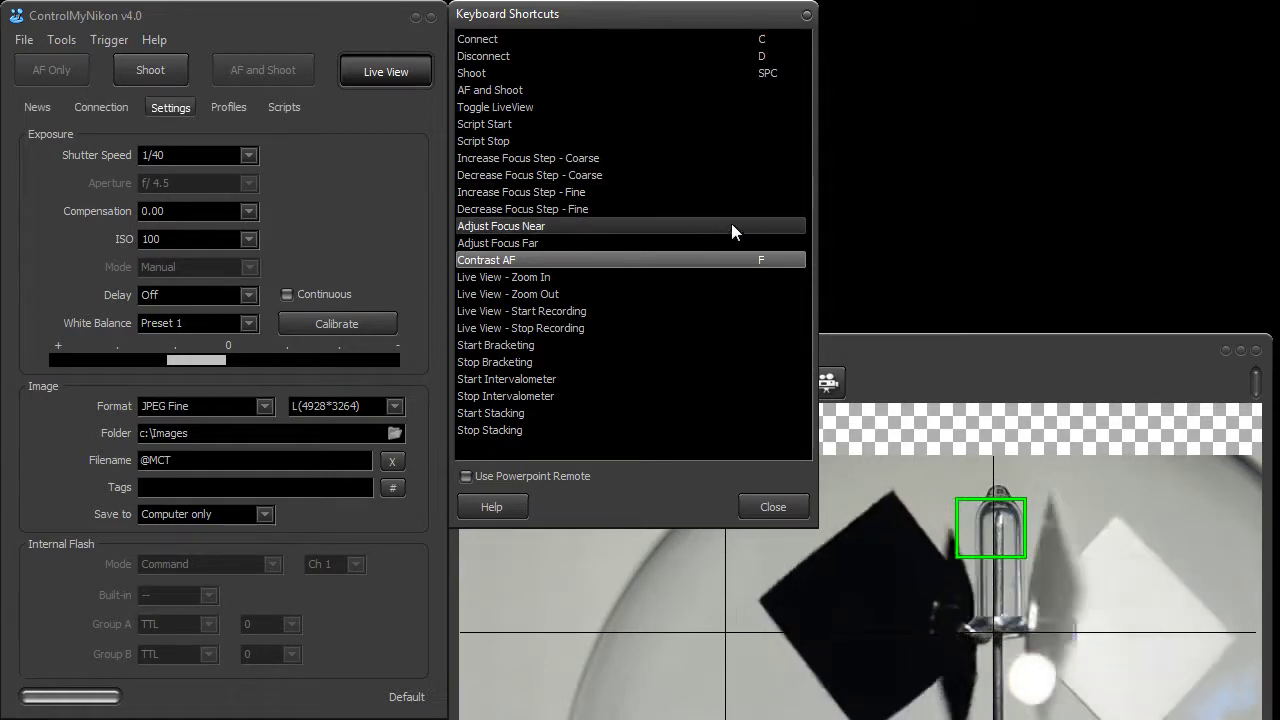
Map Right/Left to Focus Near/Far and Up/Down to fine focus step increase/decrease
{"action": "left_click", "coordinate": [743, 224]}
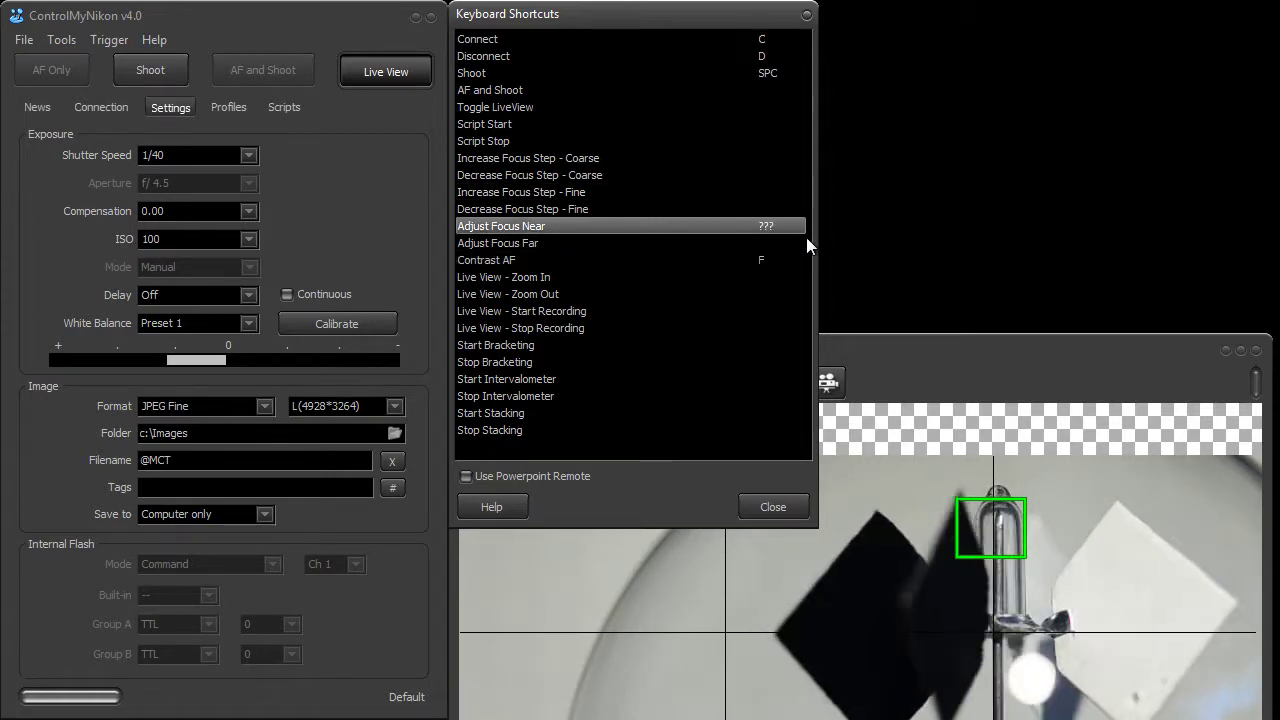
{"action": "key", "text": "Right"}
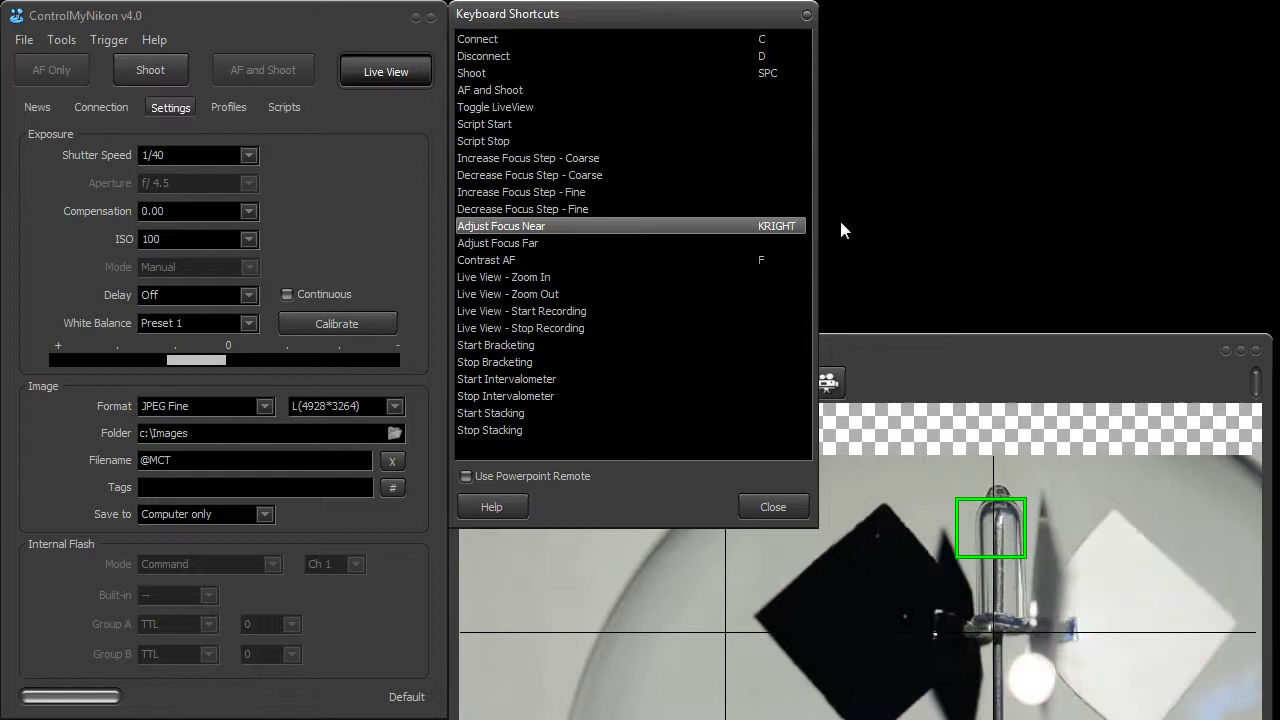
{"action": "left_click", "coordinate": [802, 247]}
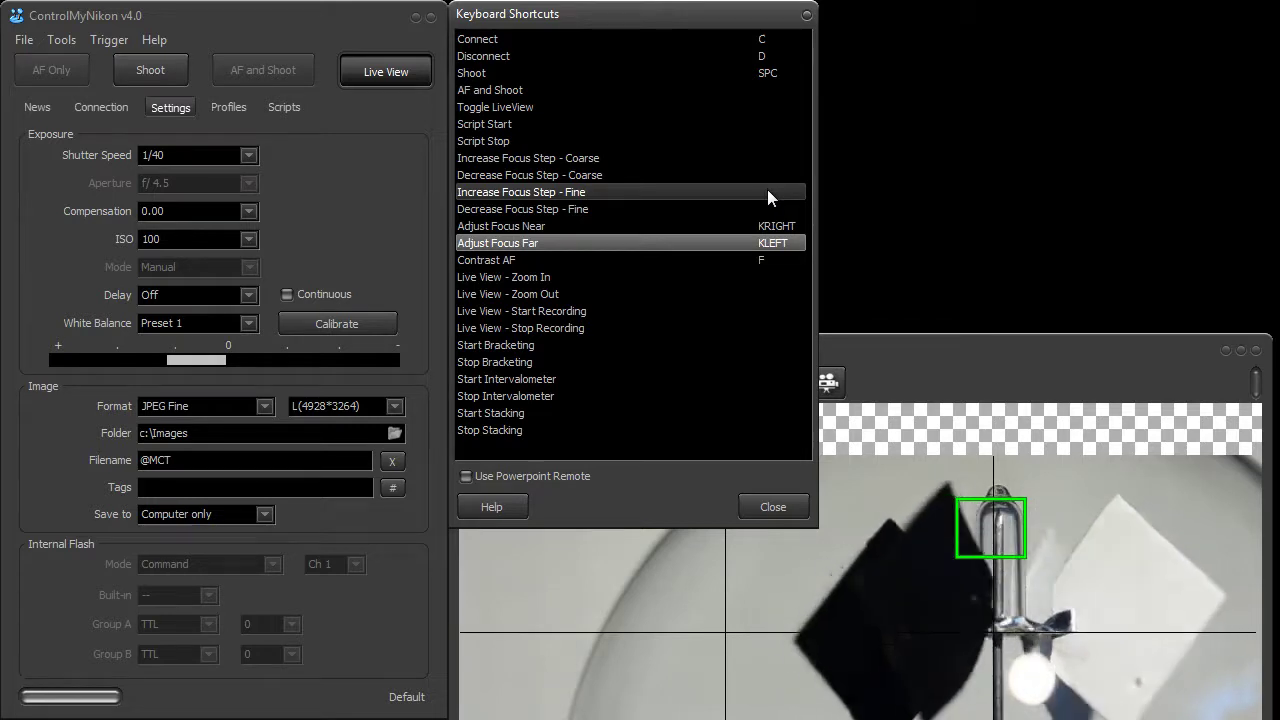
{"action": "left_click", "coordinate": [767, 192]}
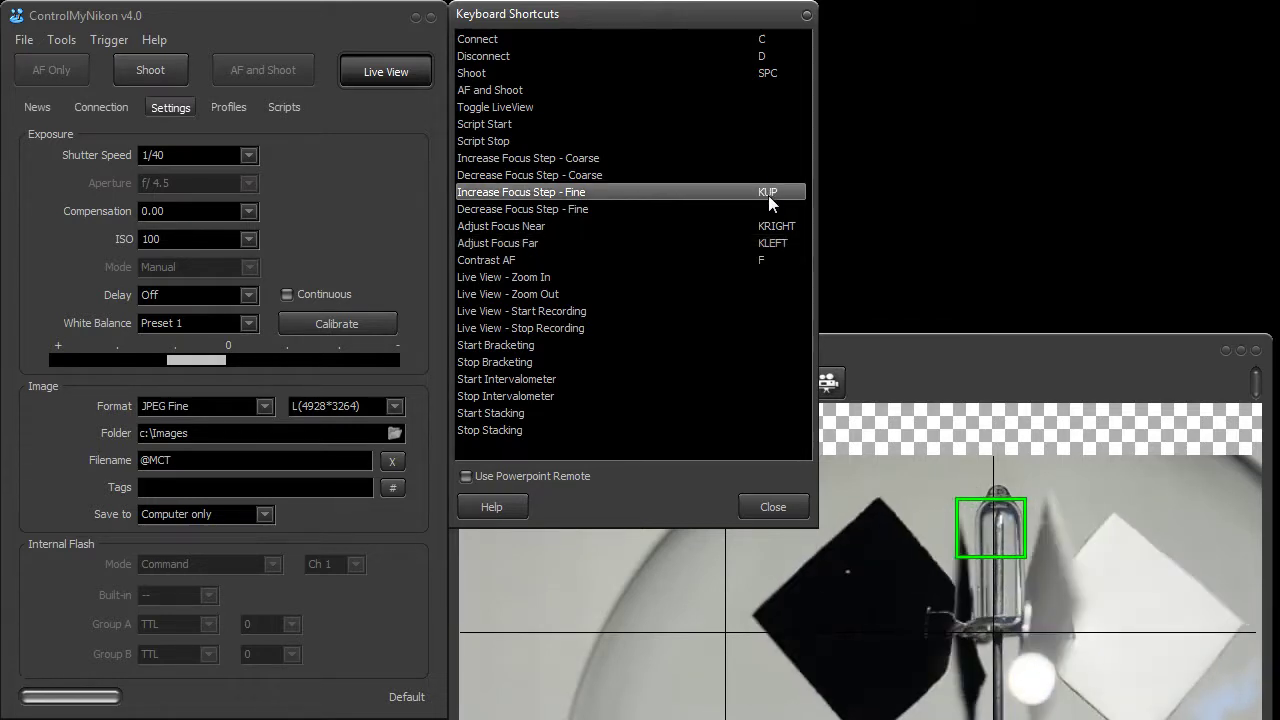
{"action": "left_click", "coordinate": [776, 207]}
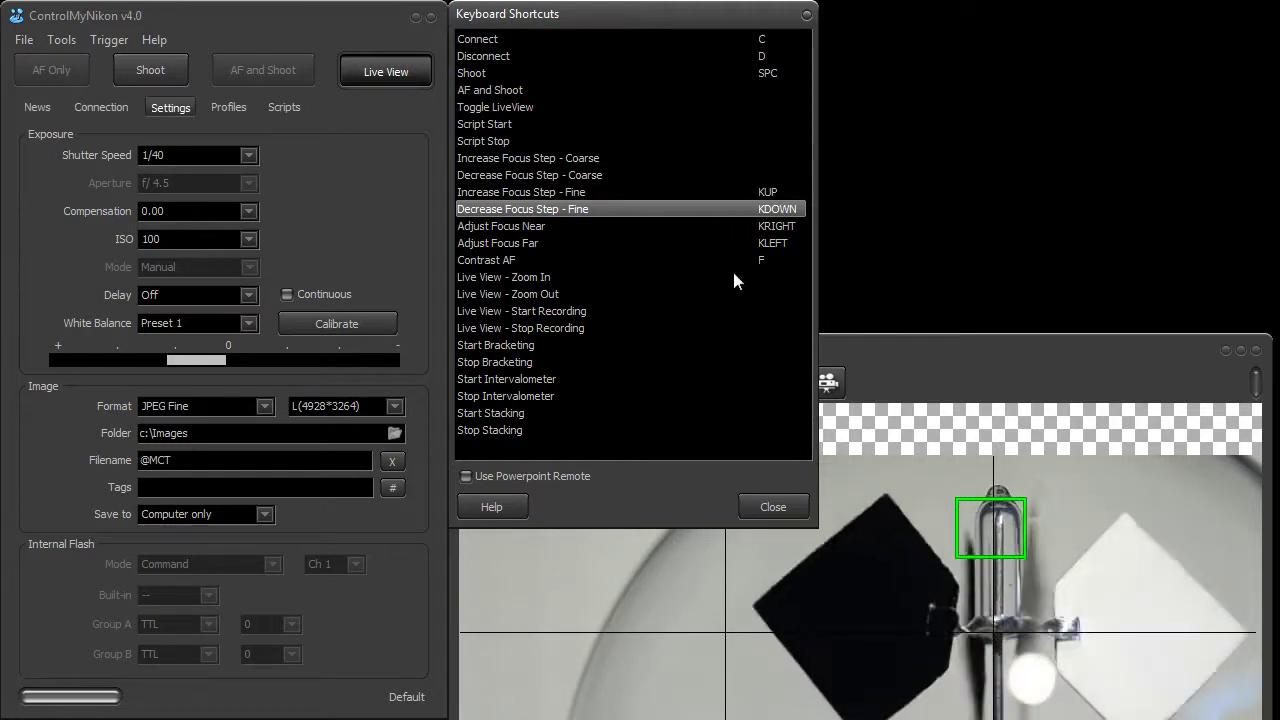
Close the shortcuts list, move Live View to the top, and autofocus on the radiometer's glass stem
{"action": "left_click", "coordinate": [773, 507]}
{"action": "left_click_drag", "start_coordinate": [908, 344], "coordinate": [917, 17]}
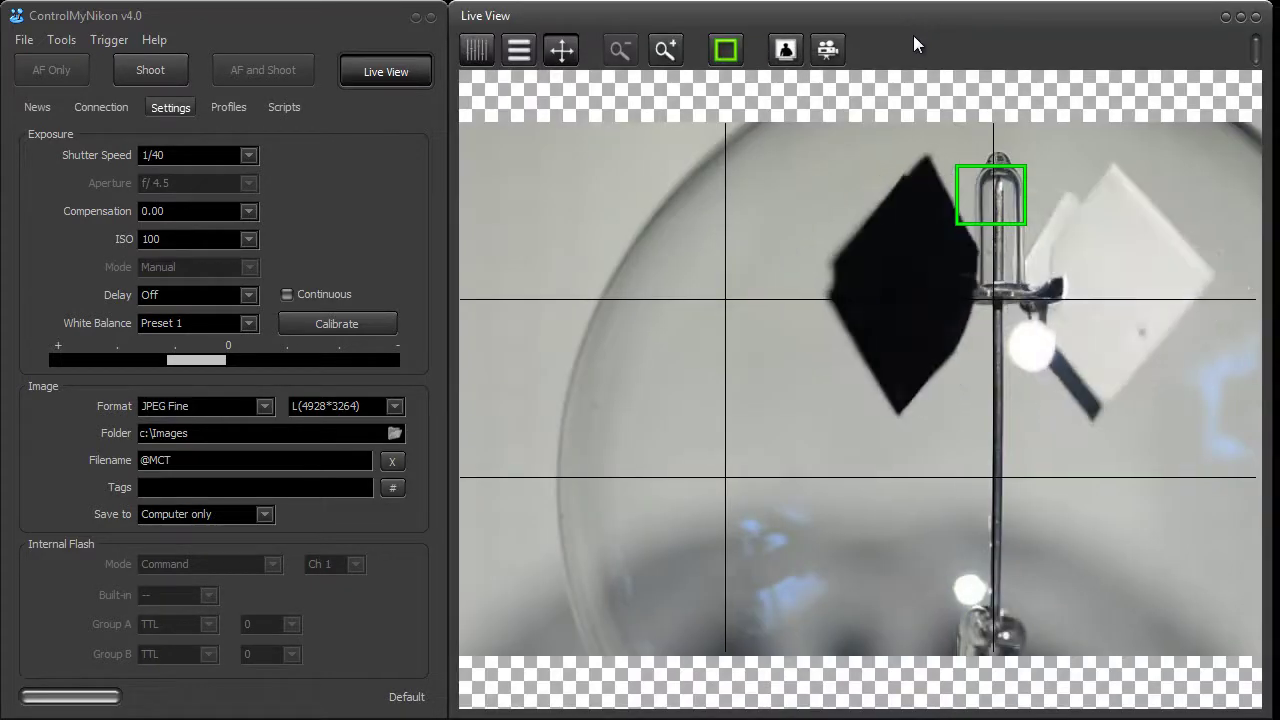
{"action": "left_click", "coordinate": [724, 54]}
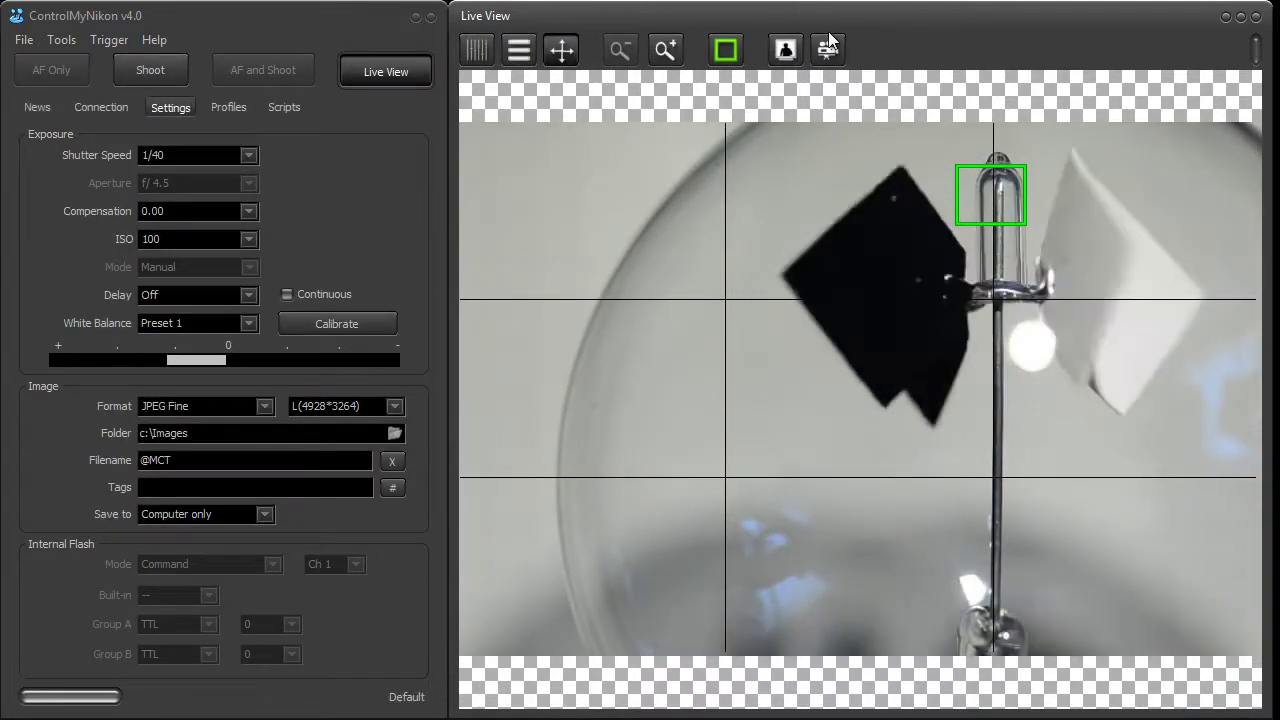
{"action": "left_click", "coordinate": [829, 40]}
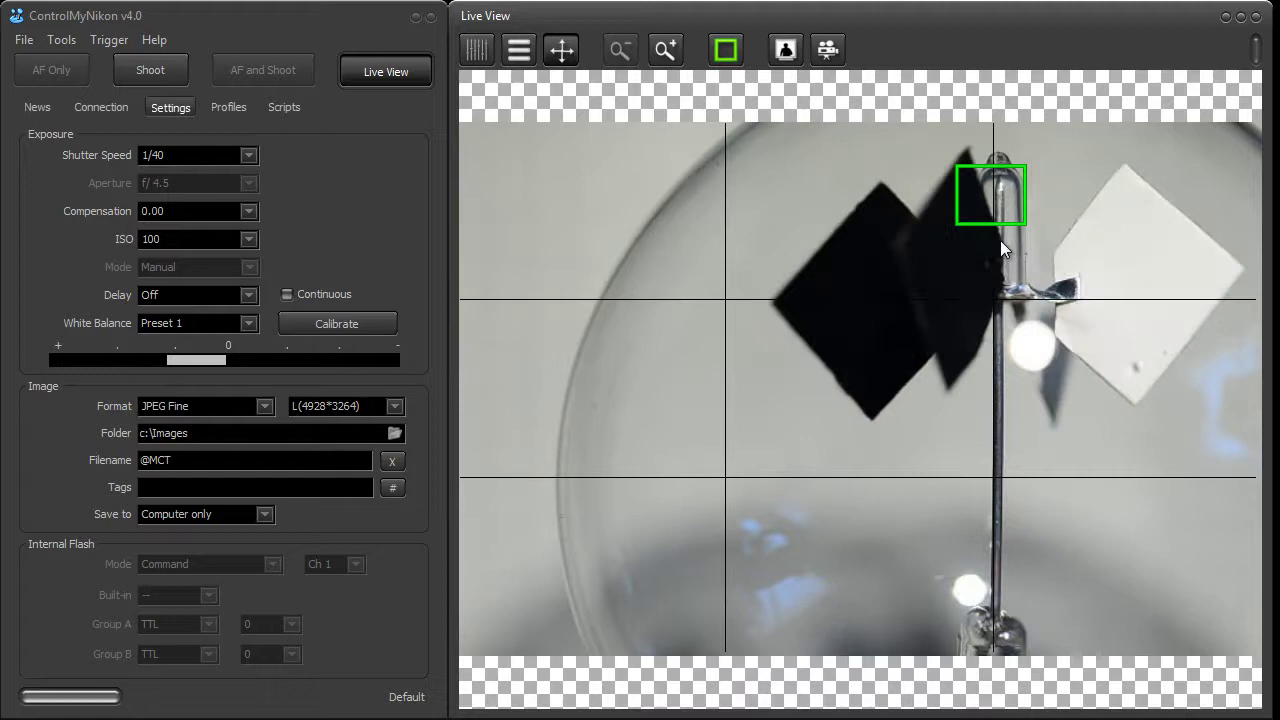
Enable the Focus Pad in the Live View panel and drag to shift focus distance
{"action": "left_click", "coordinate": [480, 50]}
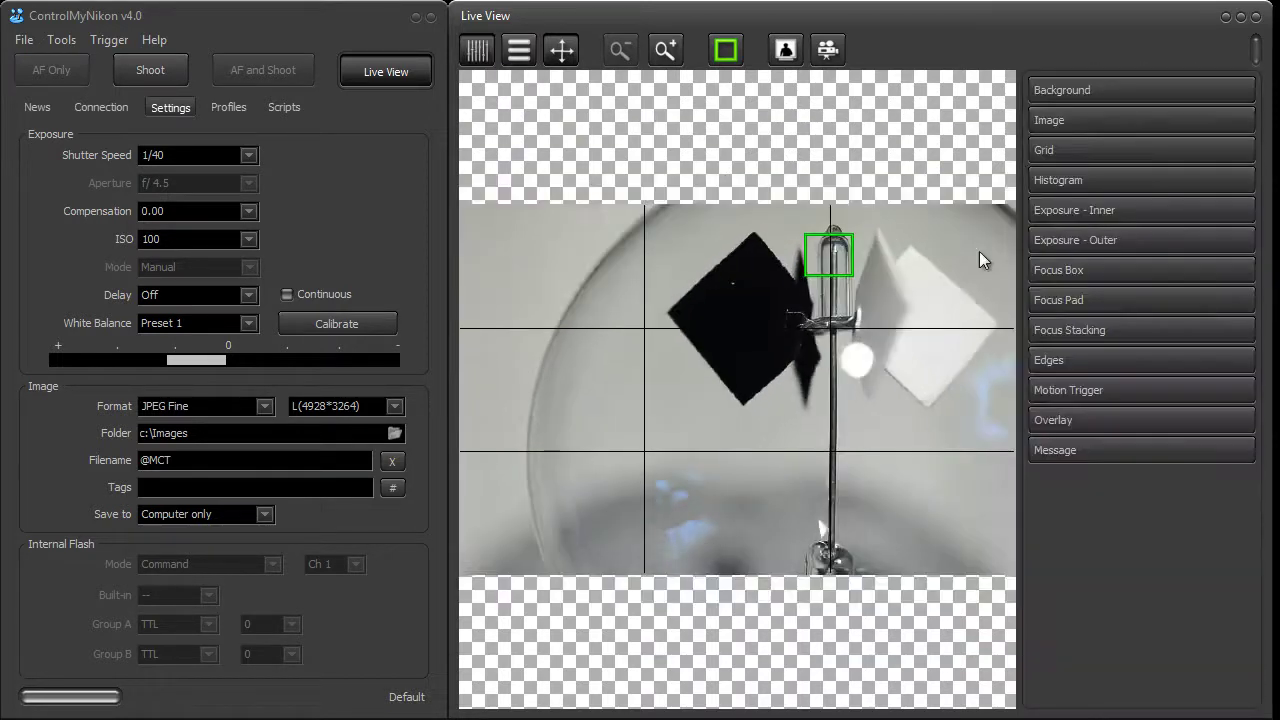
{"action": "left_click", "coordinate": [1104, 300]}
{"action": "left_click", "coordinate": [1080, 333]}
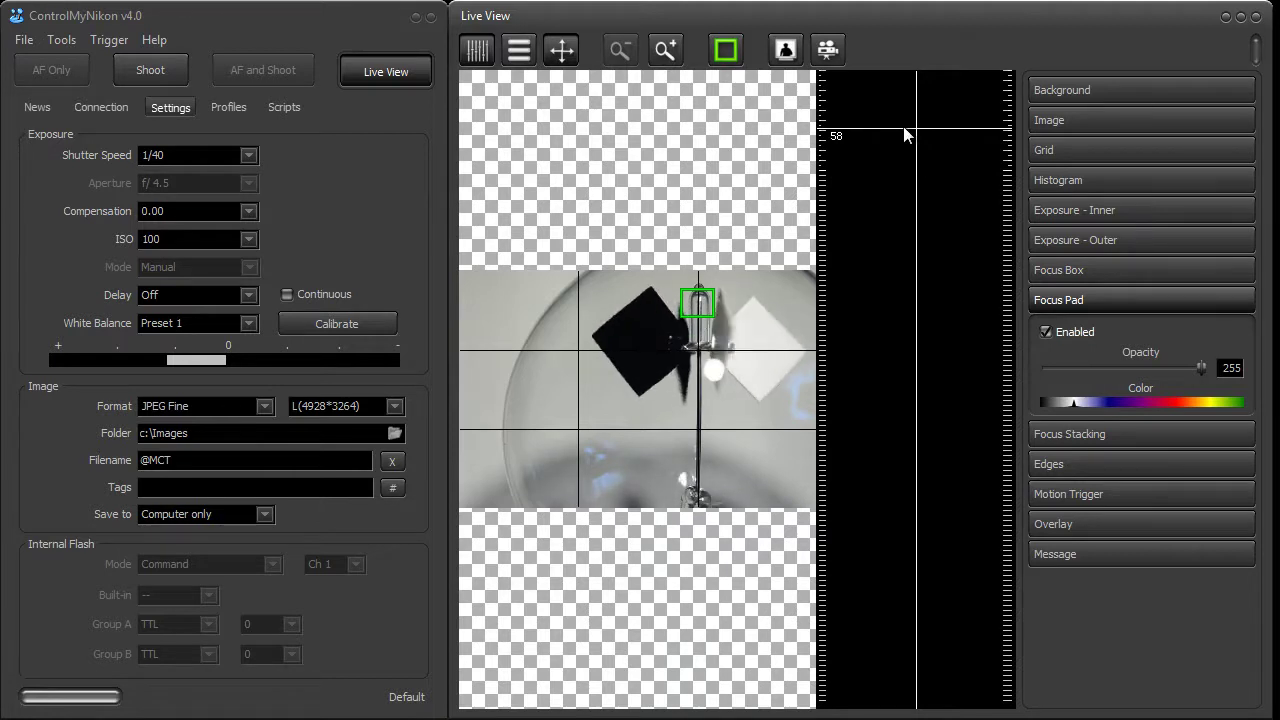
{"action": "left_click_drag", "start_coordinate": [903, 126], "coordinate": [901, 160]}
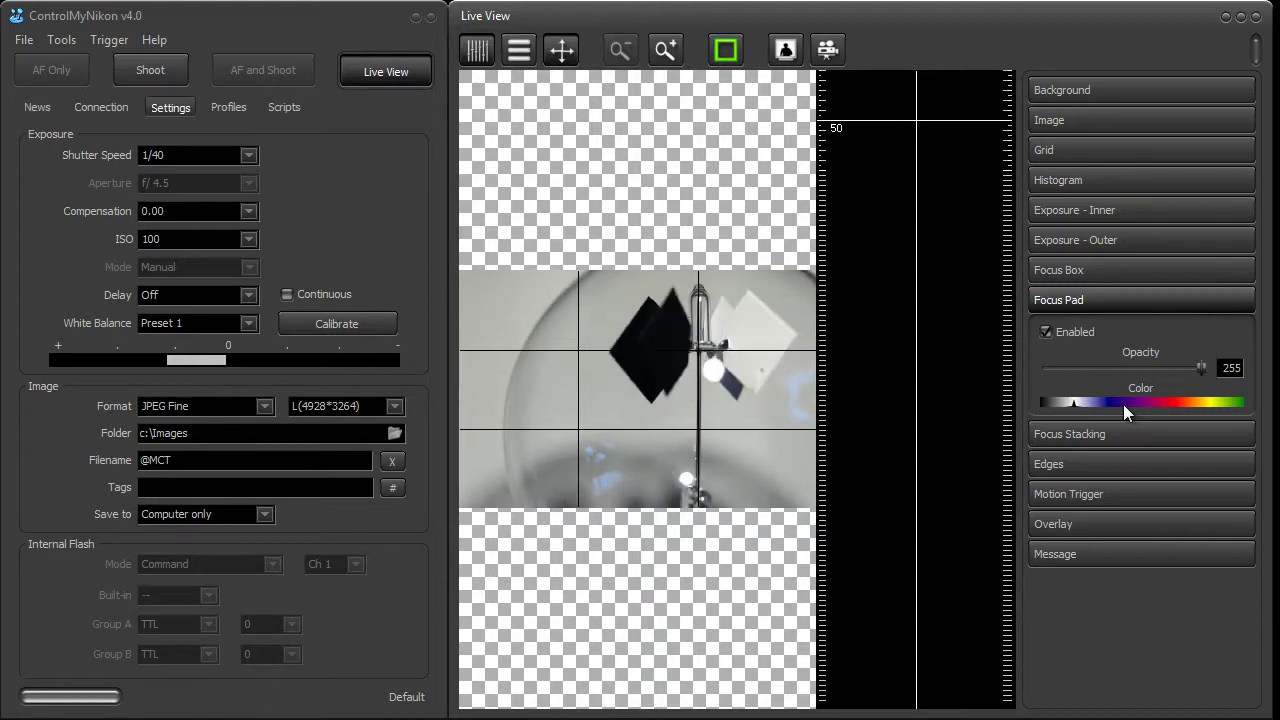
Turn the Focus Pad off, place the focus box on the vane hub, and autofocus there
{"action": "left_click", "coordinate": [1084, 330]}
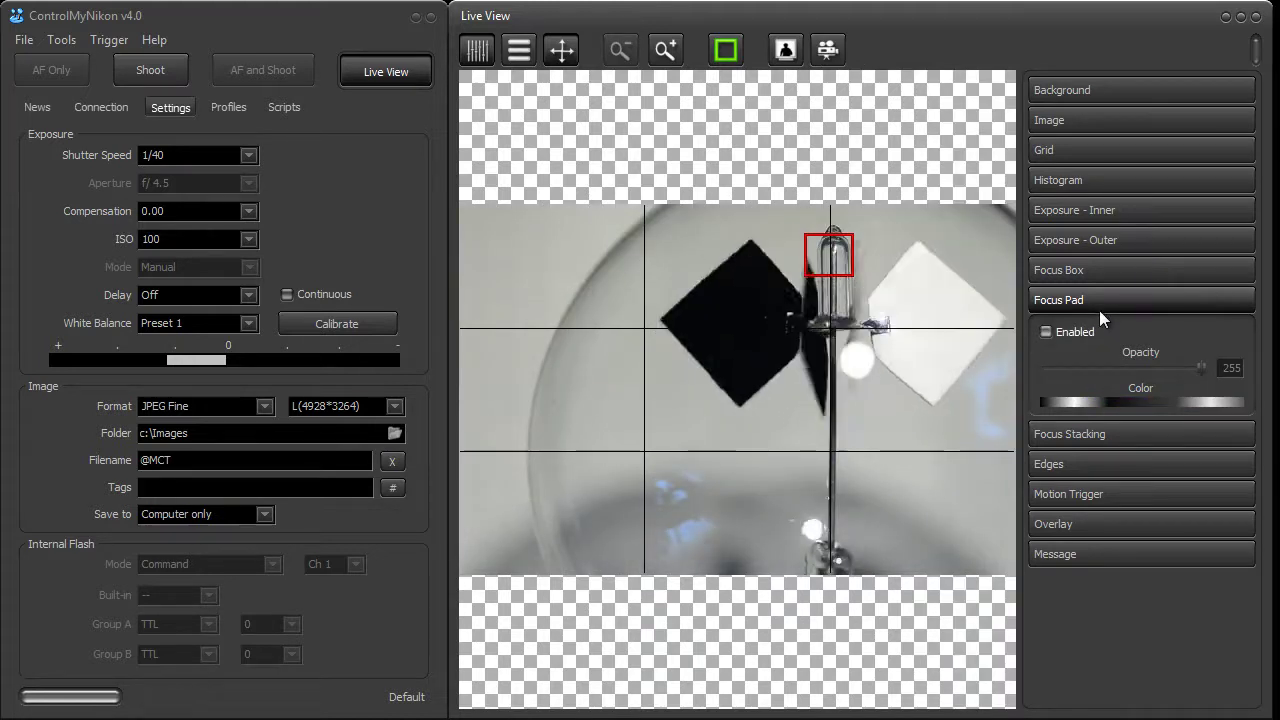
{"action": "left_click", "coordinate": [839, 319]}
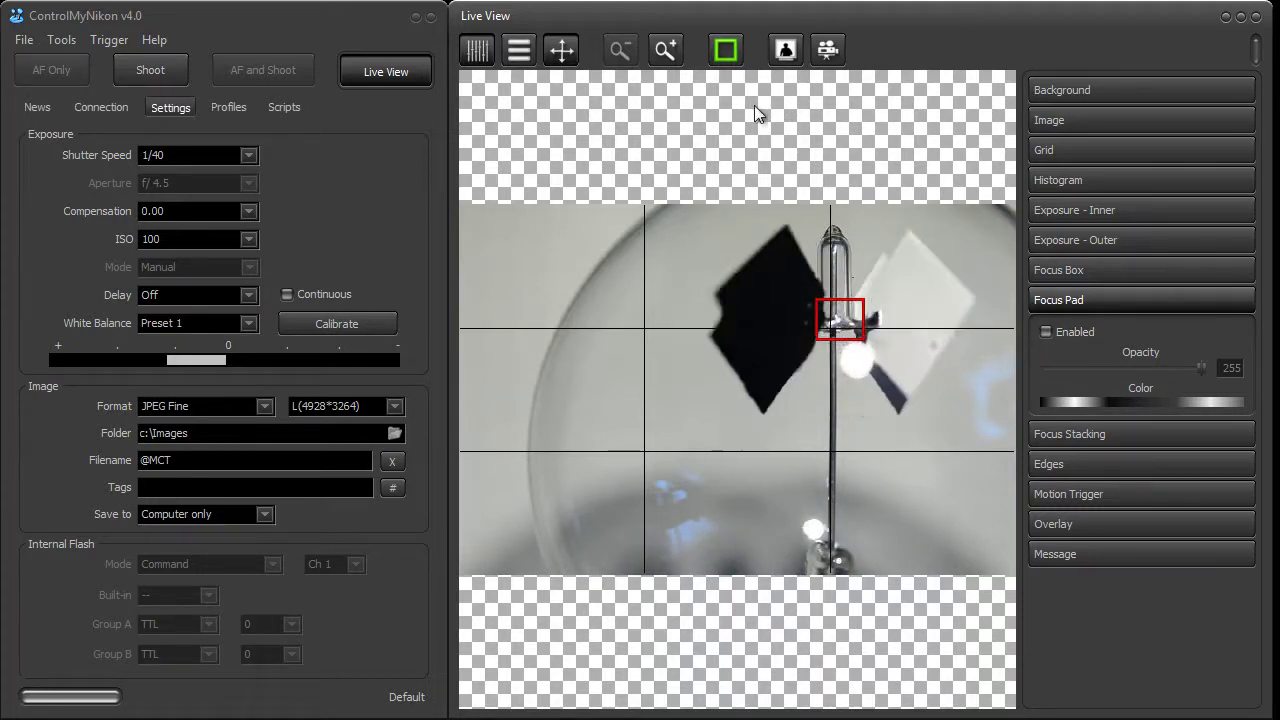
{"action": "double_click", "coordinate": [850, 318]}
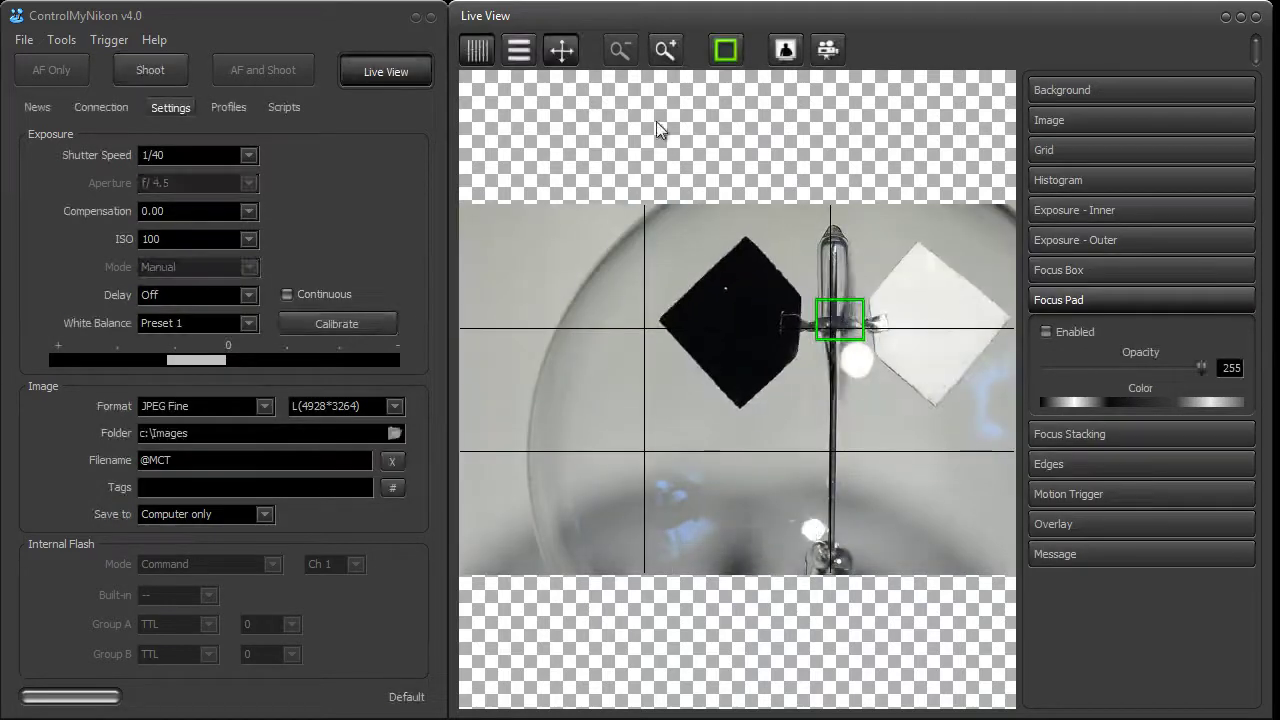
Zoom the live image in five steps to maximum magnification around the hub
{"action": "left_click", "coordinate": [665, 50]}
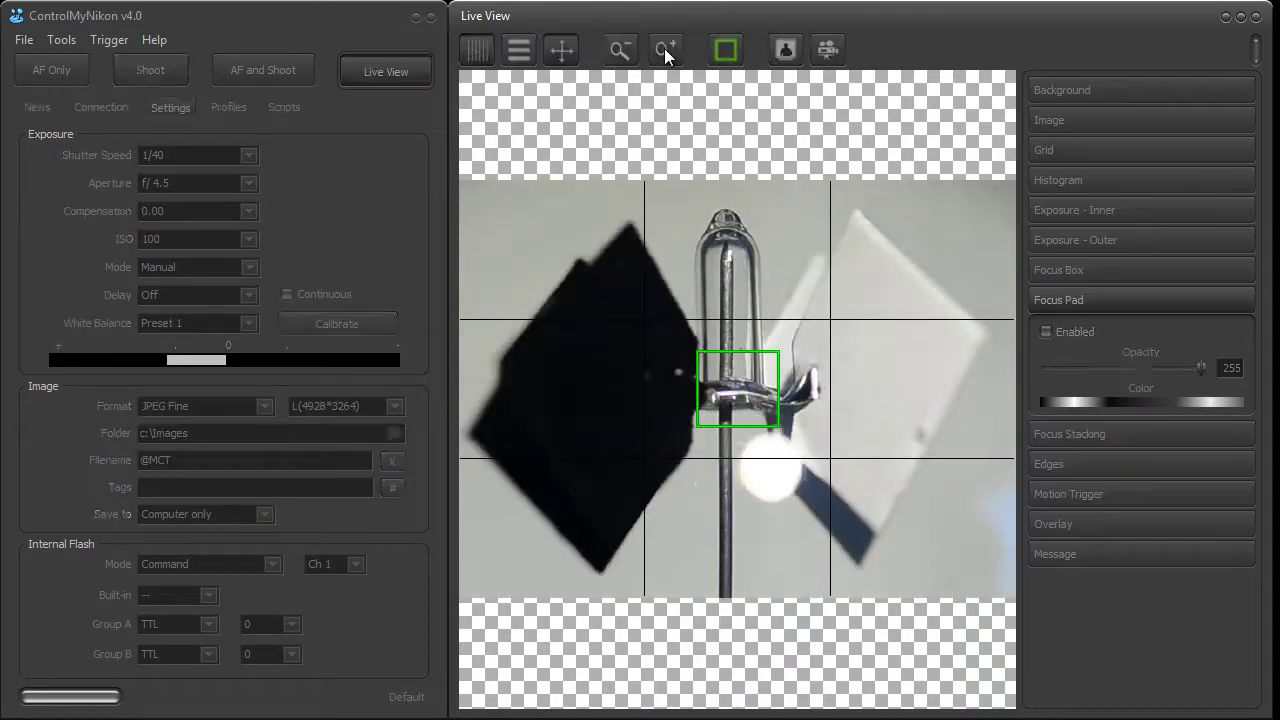
{"action": "left_click", "coordinate": [665, 50]}
{"action": "left_click", "coordinate": [665, 50]}
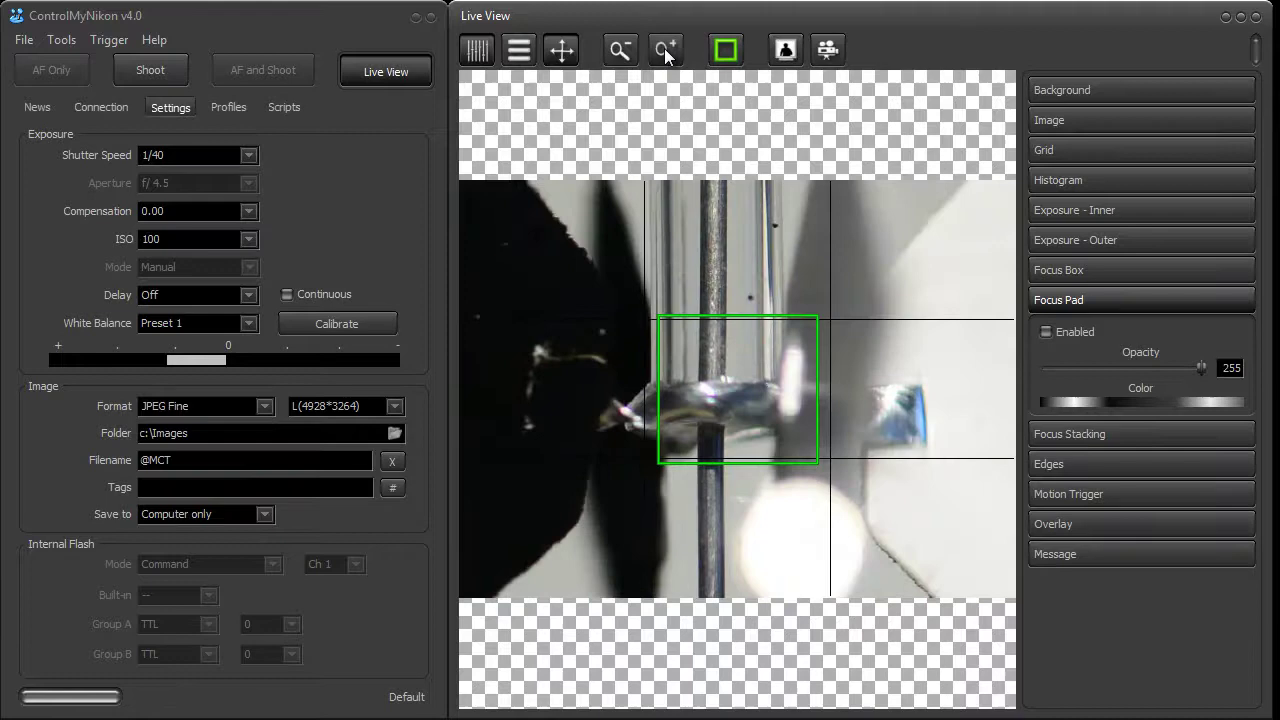
{"action": "left_click", "coordinate": [665, 50]}
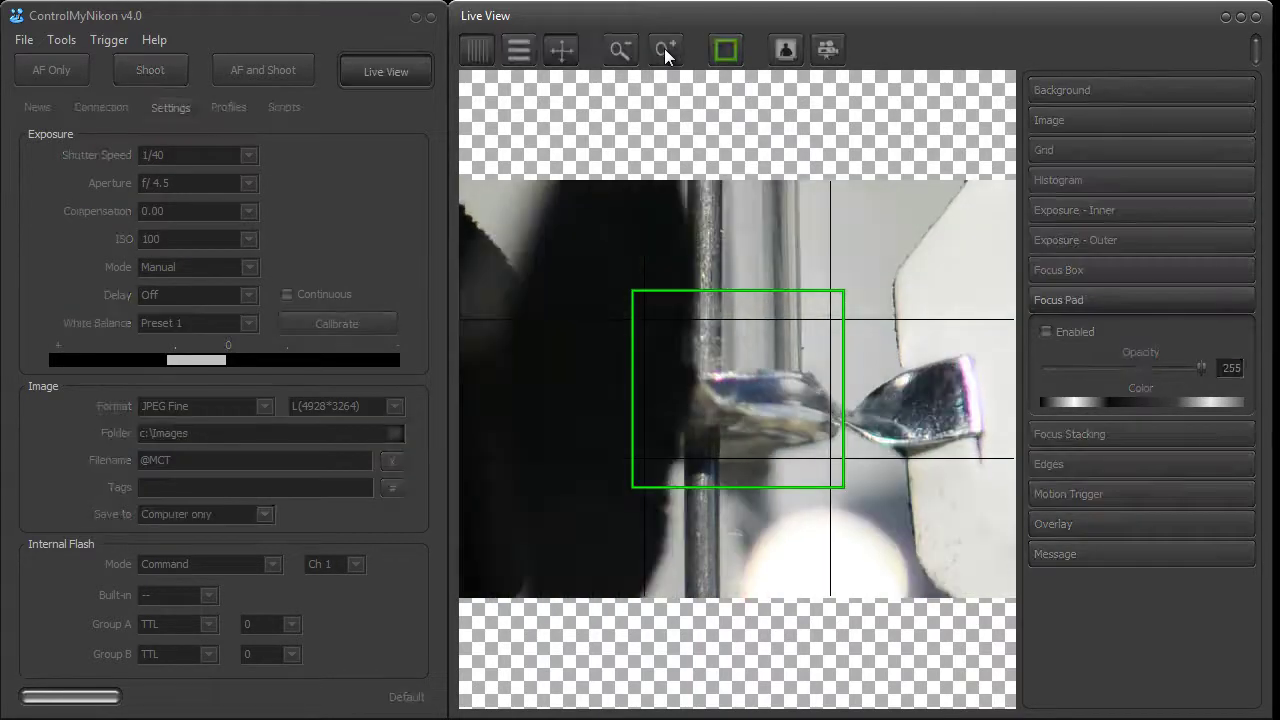
{"action": "left_click", "coordinate": [665, 50]}
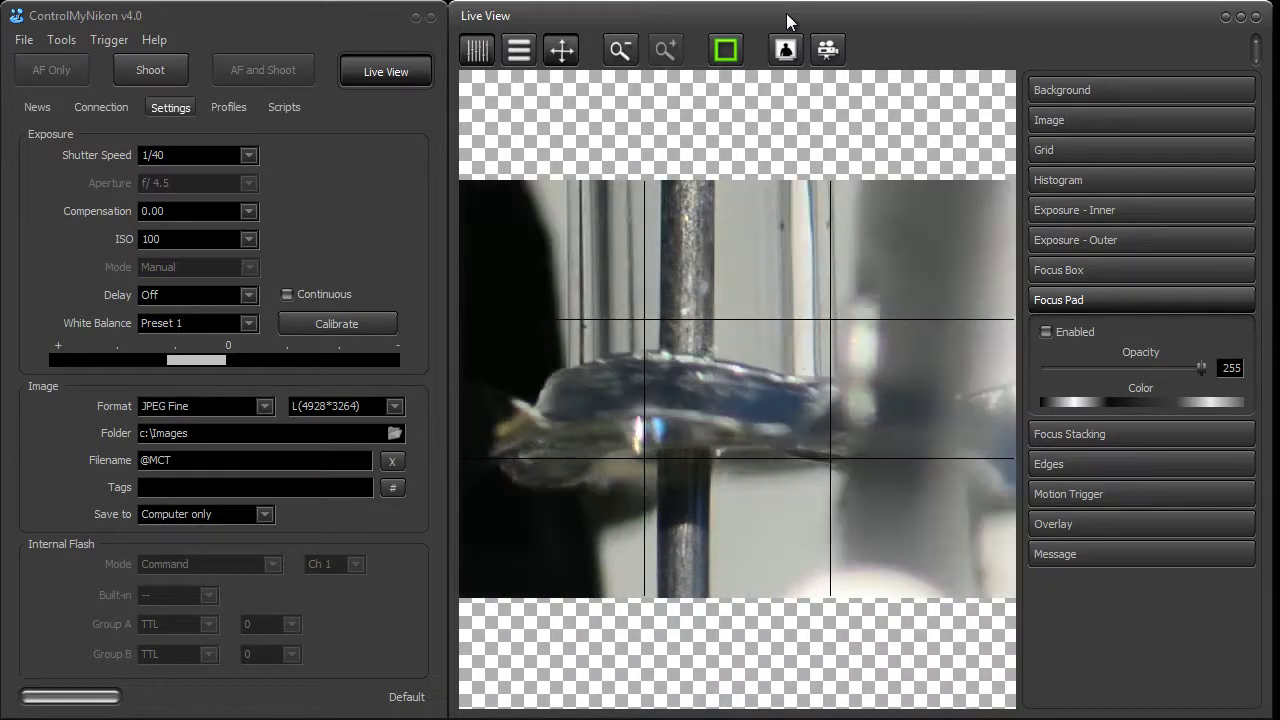
Zoom back out to the full, unmagnified Live View
{"action": "left_click", "coordinate": [622, 50]}
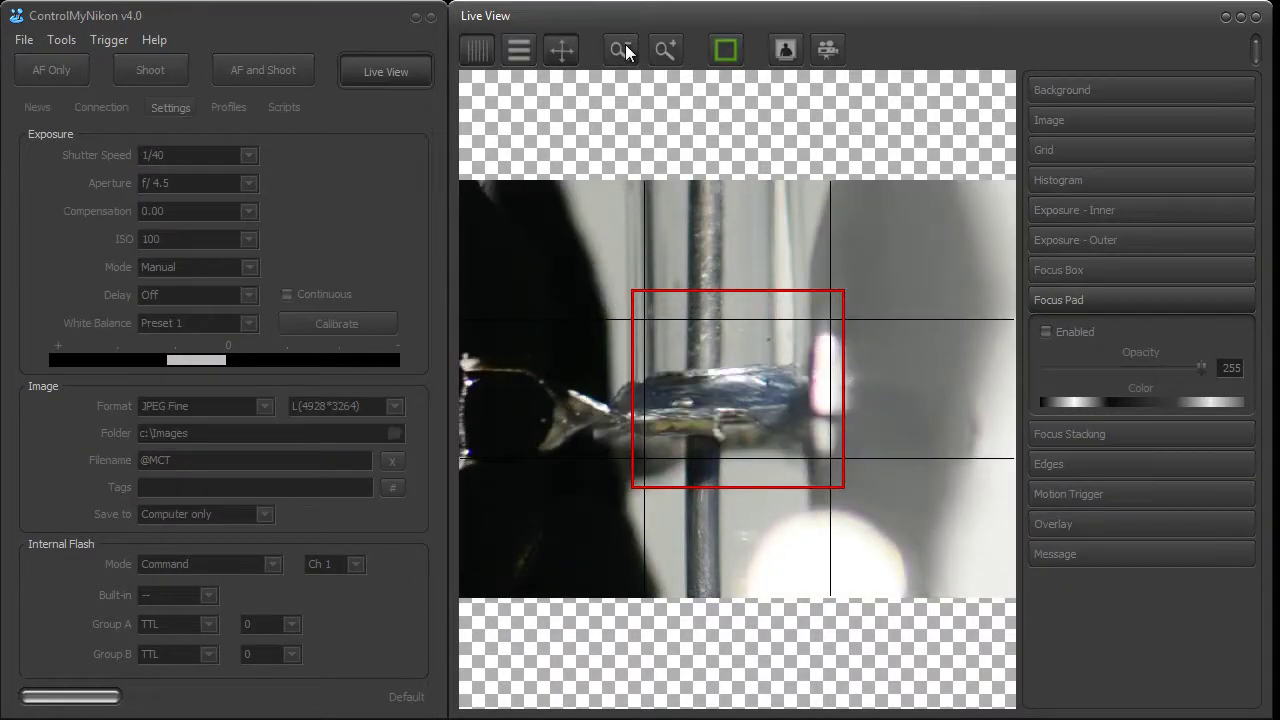
{"action": "left_click", "coordinate": [625, 50]}
{"action": "left_click", "coordinate": [625, 50]}
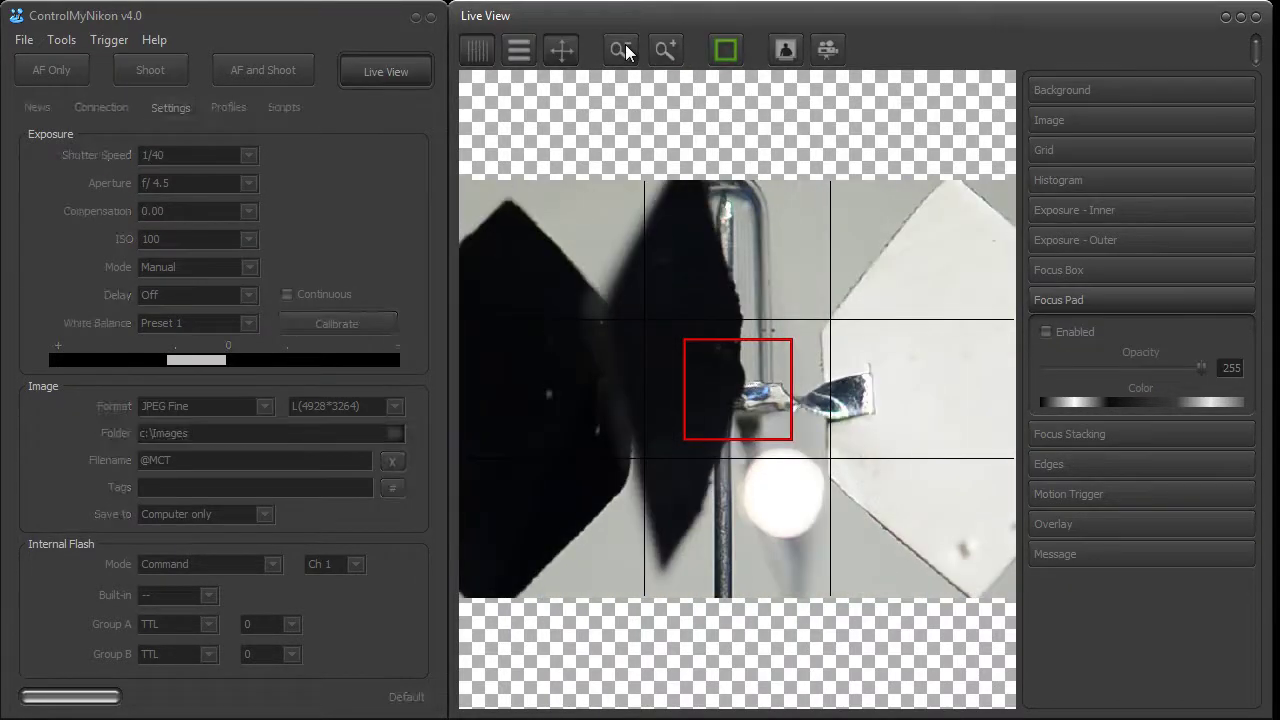
{"action": "left_click", "coordinate": [625, 46]}
{"action": "left_click", "coordinate": [625, 46]}
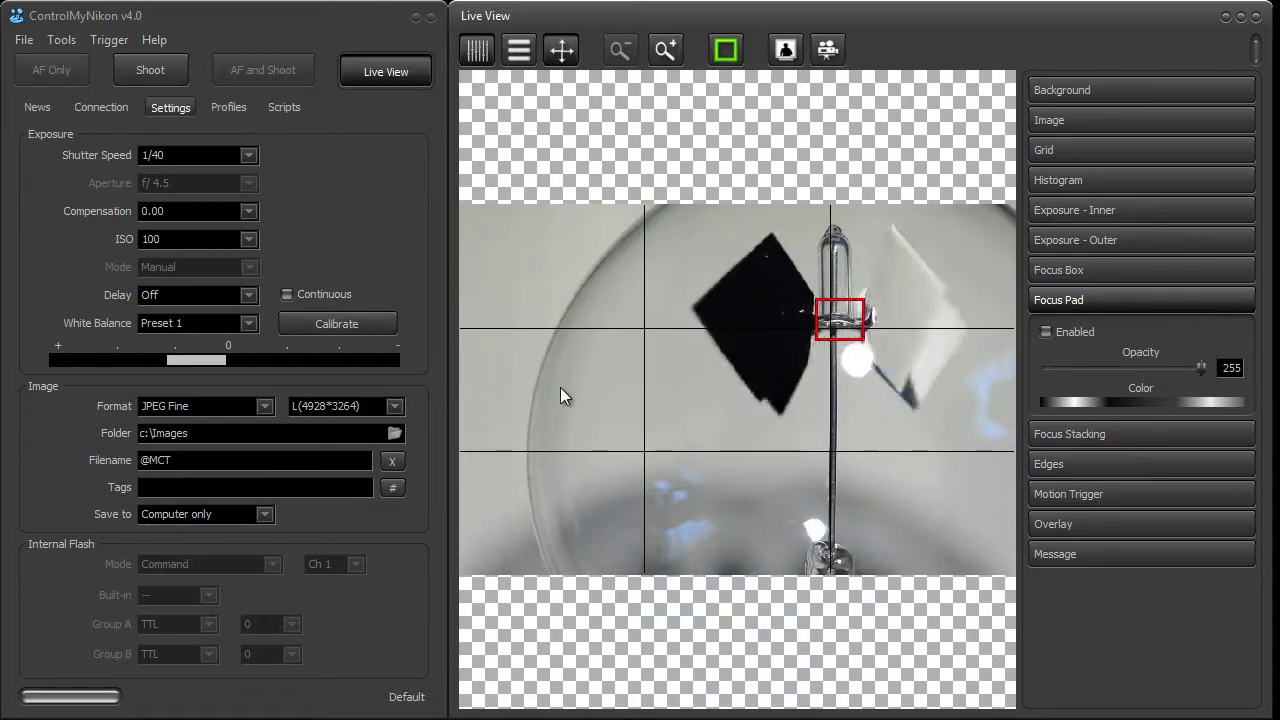
Shoot a photo with Space, then reopen Keyboard Shortcuts and select Live View - Zoom Out
{"action": "key", "text": "space"}
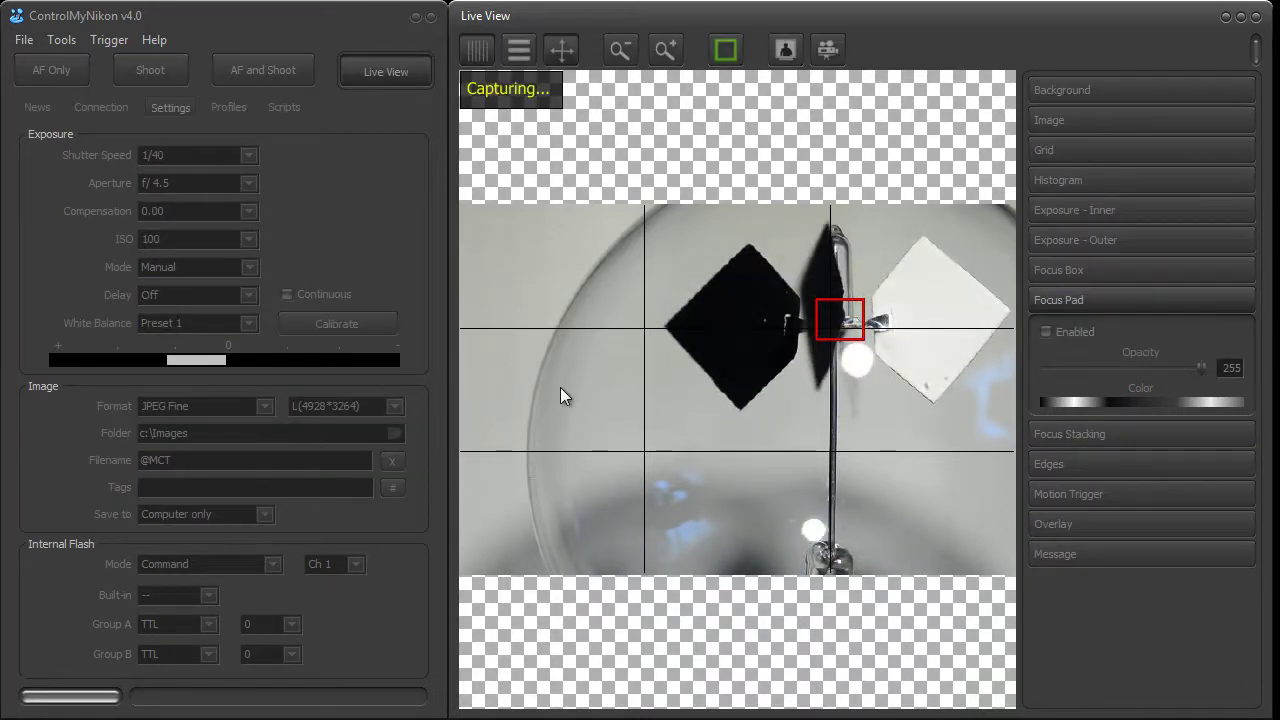
{"action": "left_click", "coordinate": [110, 40]}
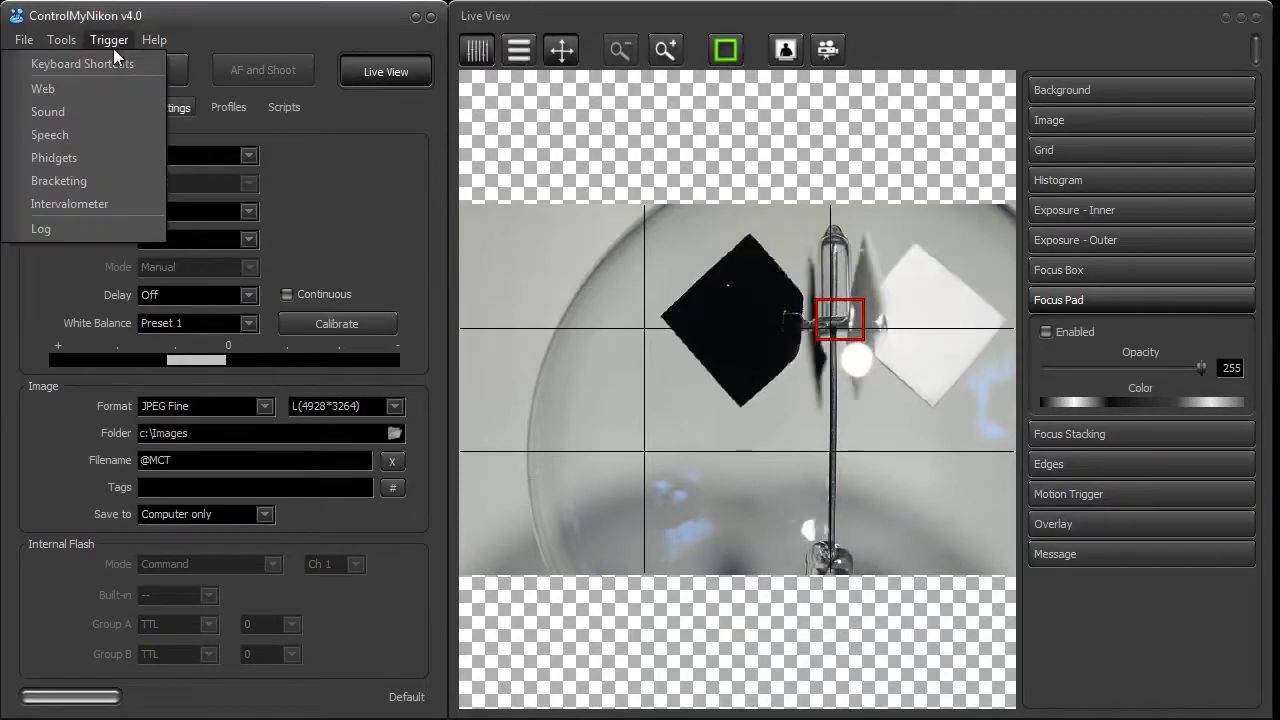
{"action": "left_click", "coordinate": [116, 62]}
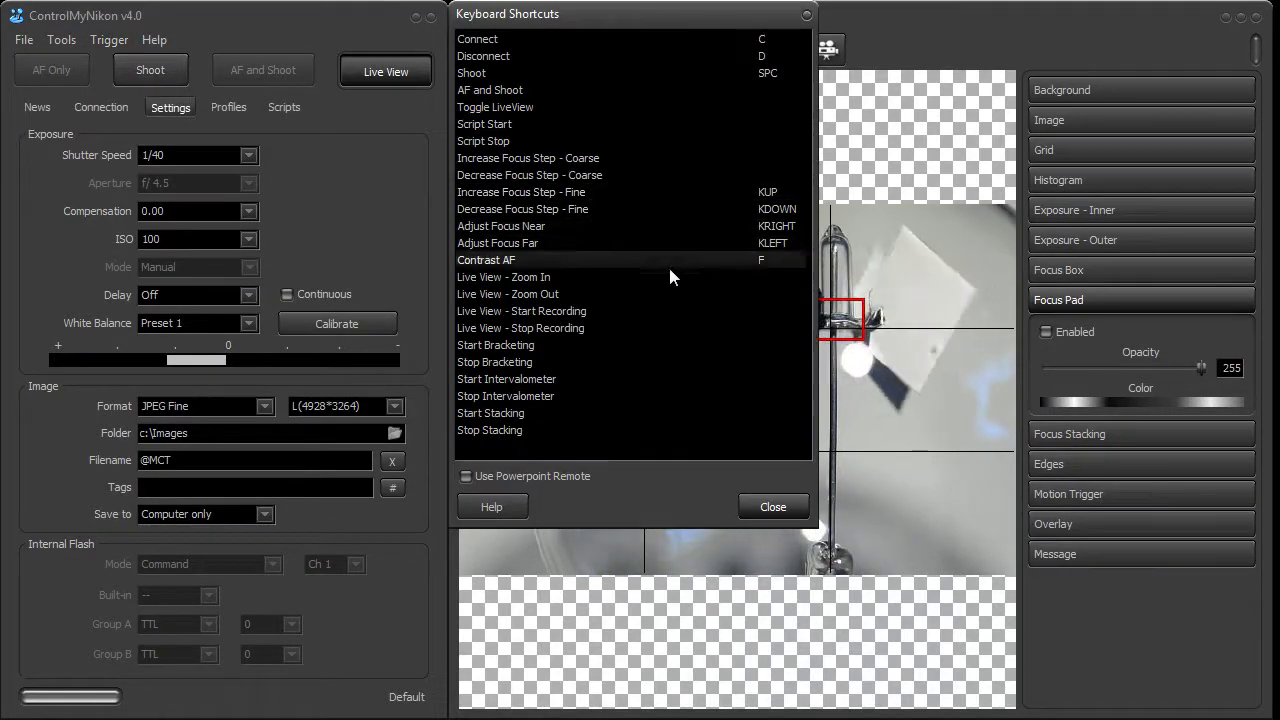
{"action": "left_click", "coordinate": [537, 291]}
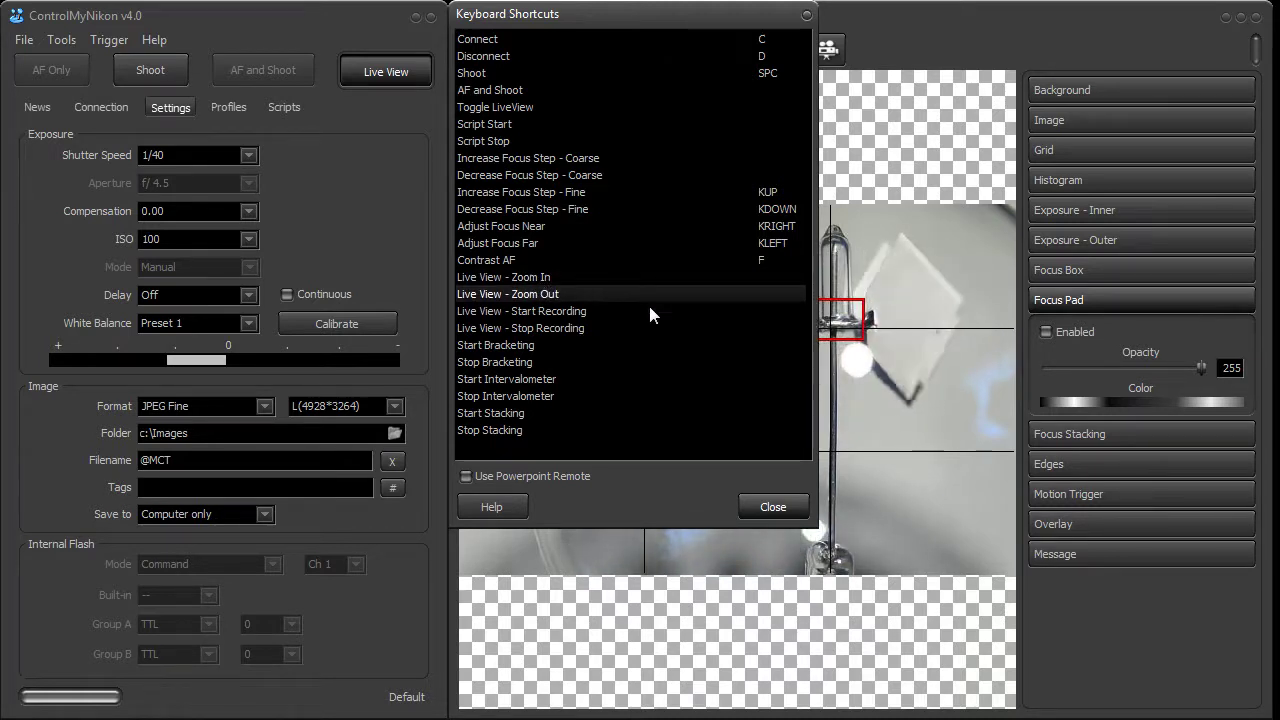